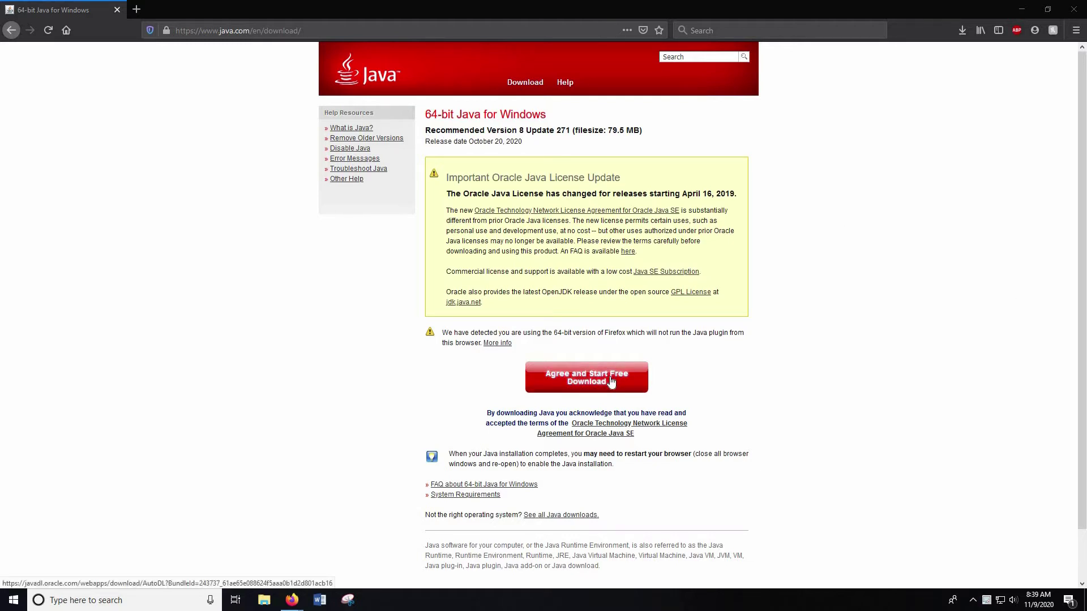
Download the 64-bit Java 8 Update 271 installer and run jre-8u271-windows-x64.exe.
click(611, 382)
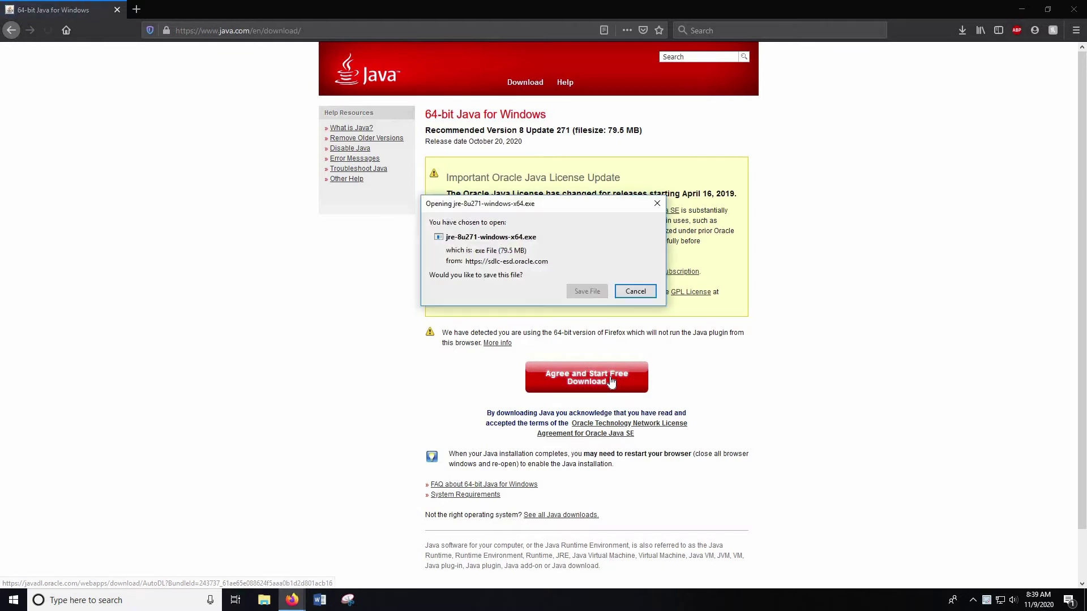
click(586, 291)
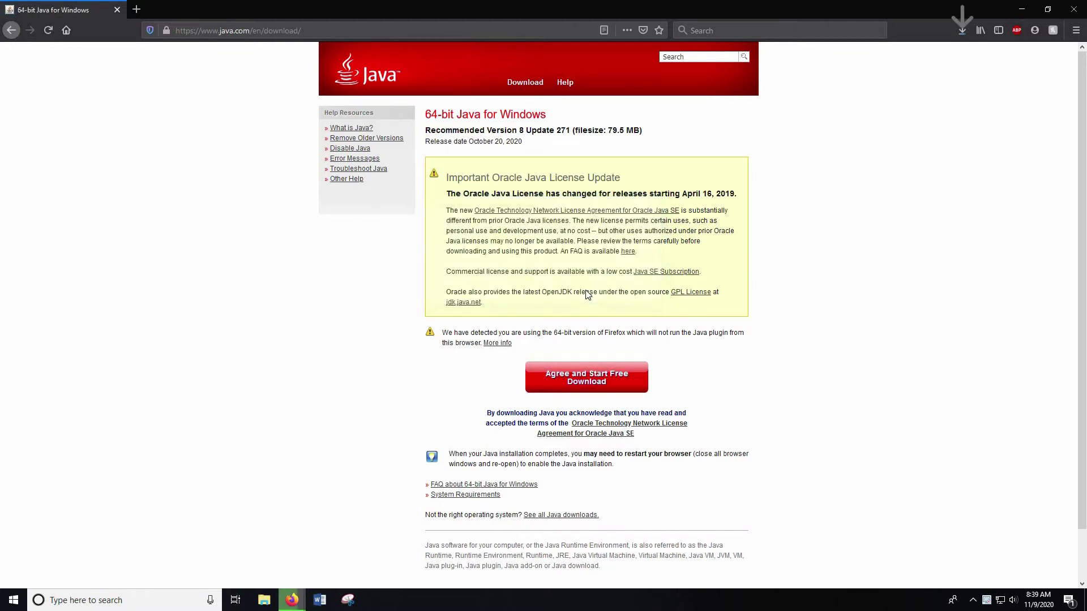
click(964, 29)
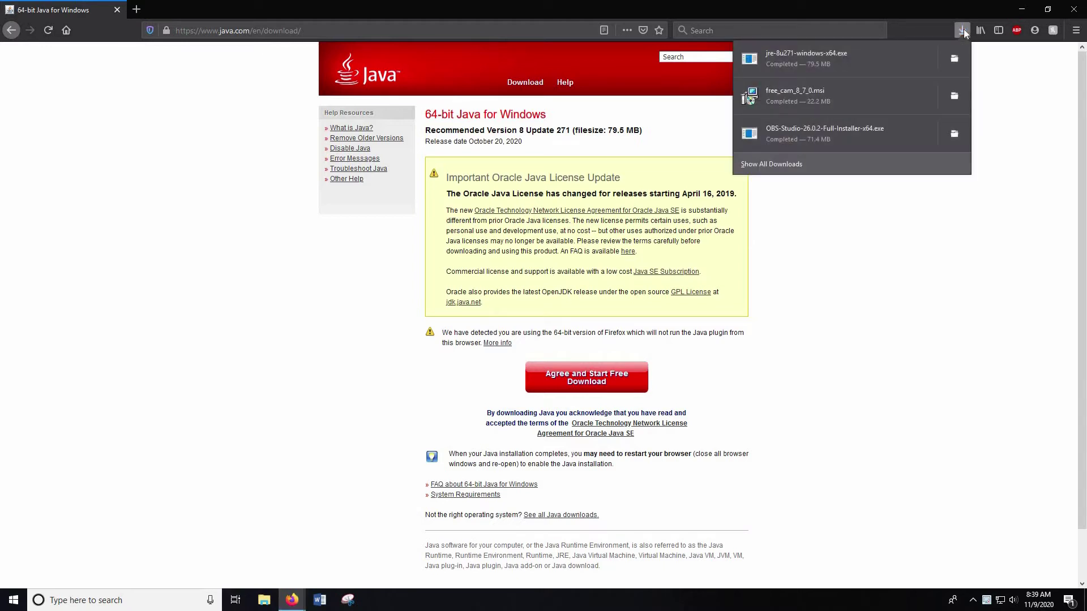
click(761, 230)
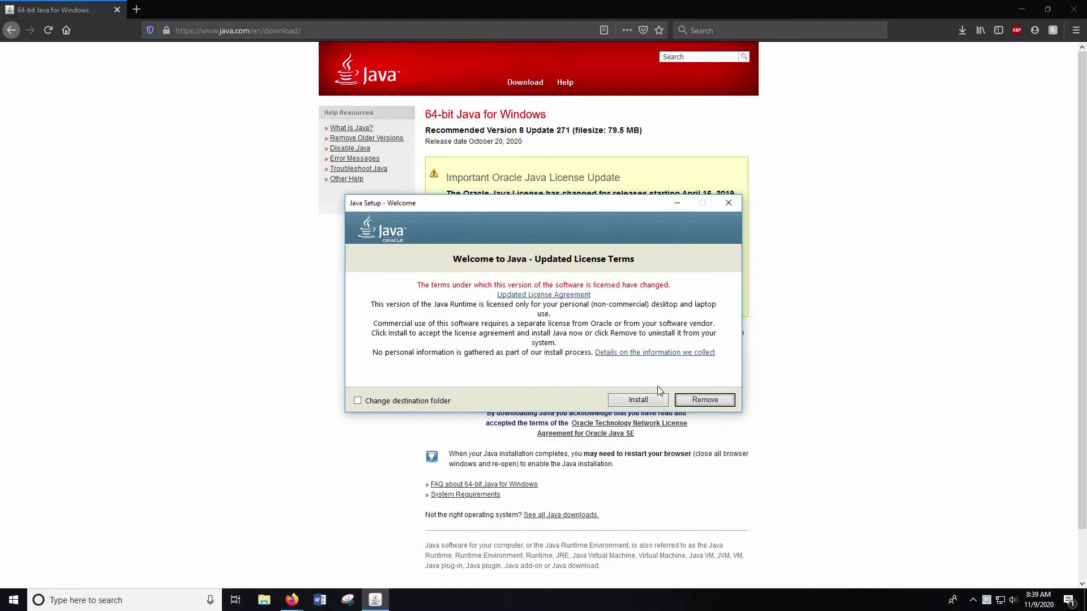
Install Java, uninstall the outdated Java 8 Update 251, and close the finished installer.
click(650, 401)
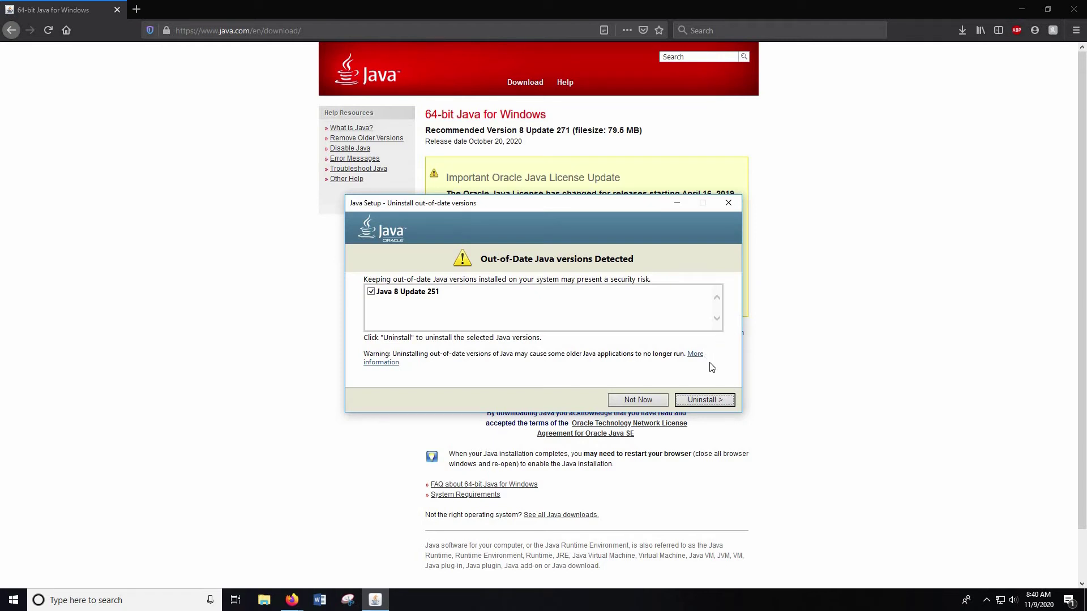
click(711, 399)
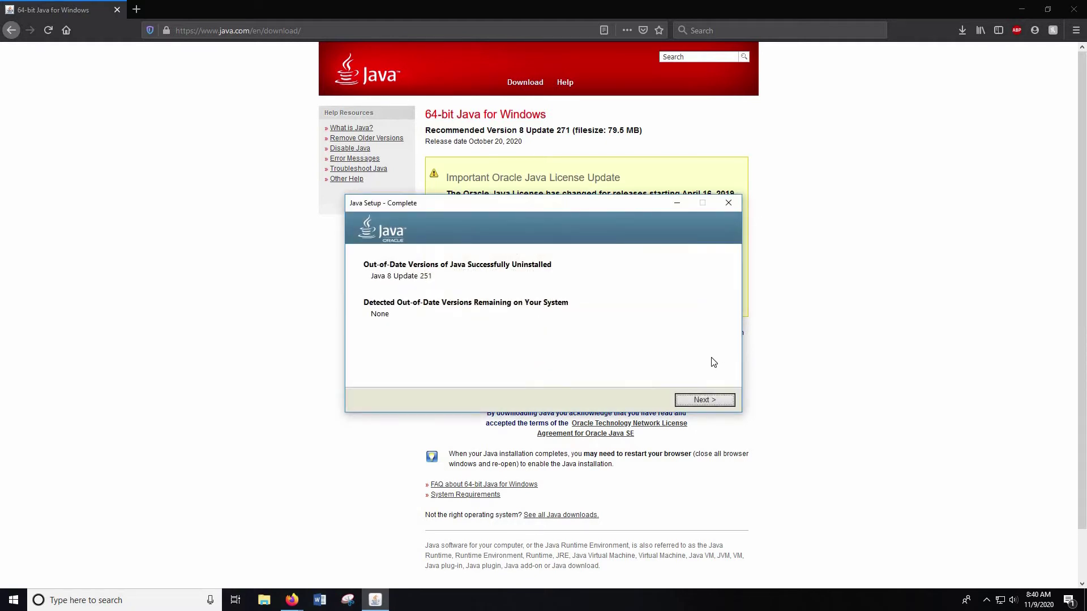
click(714, 402)
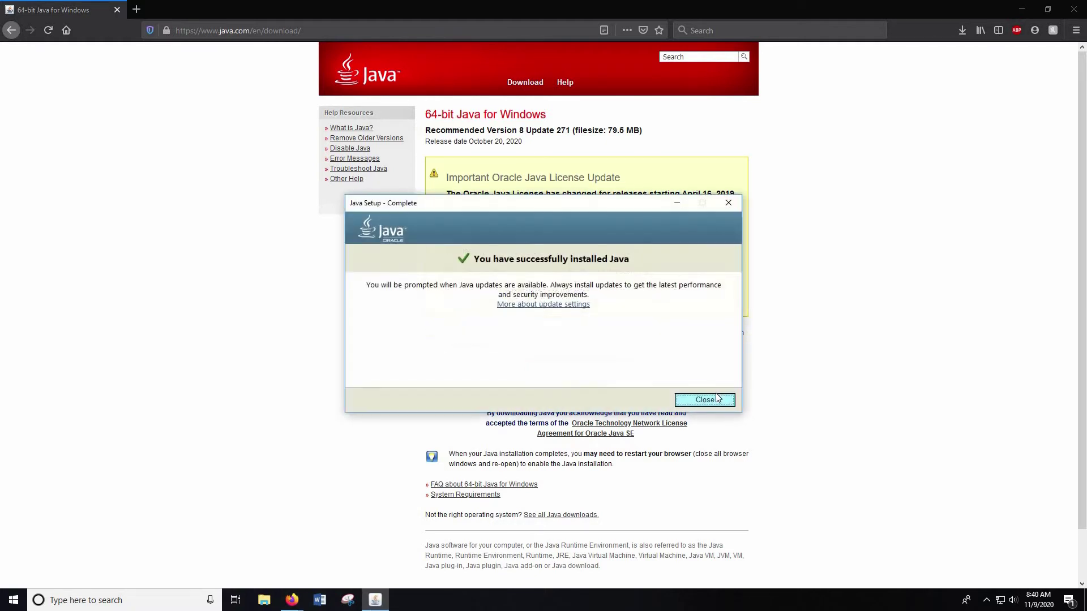
click(723, 400)
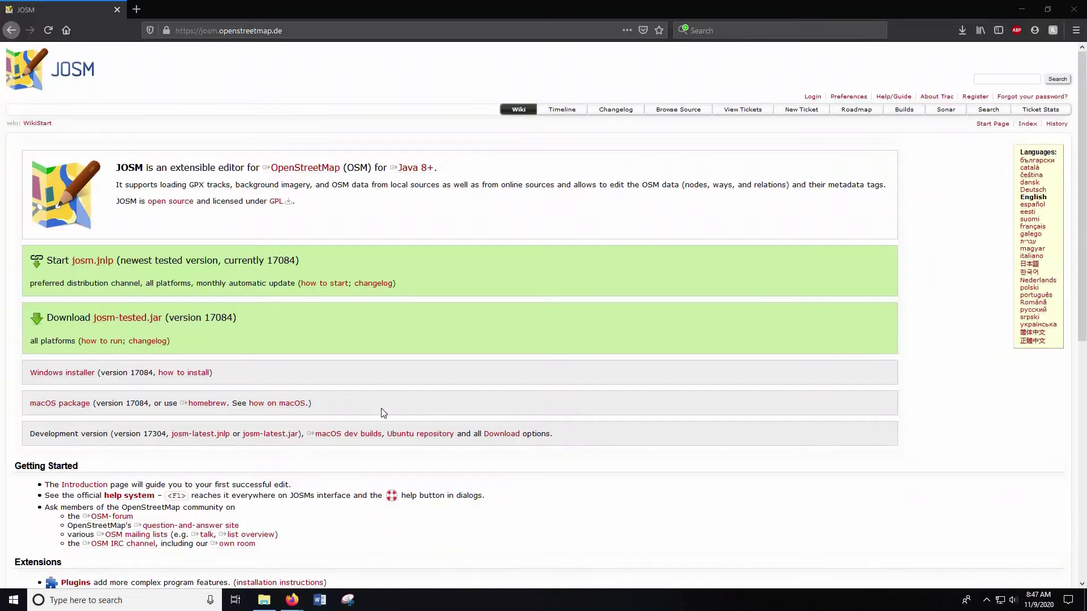
Save josm-setup.exe from the JOSM site and run it.
click(69, 373)
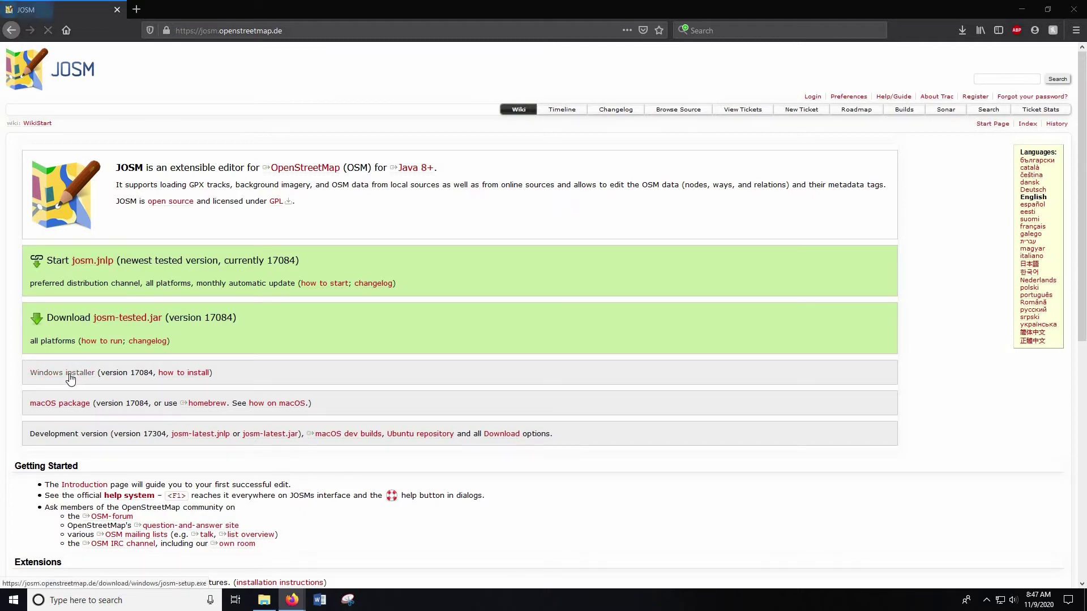
click(587, 290)
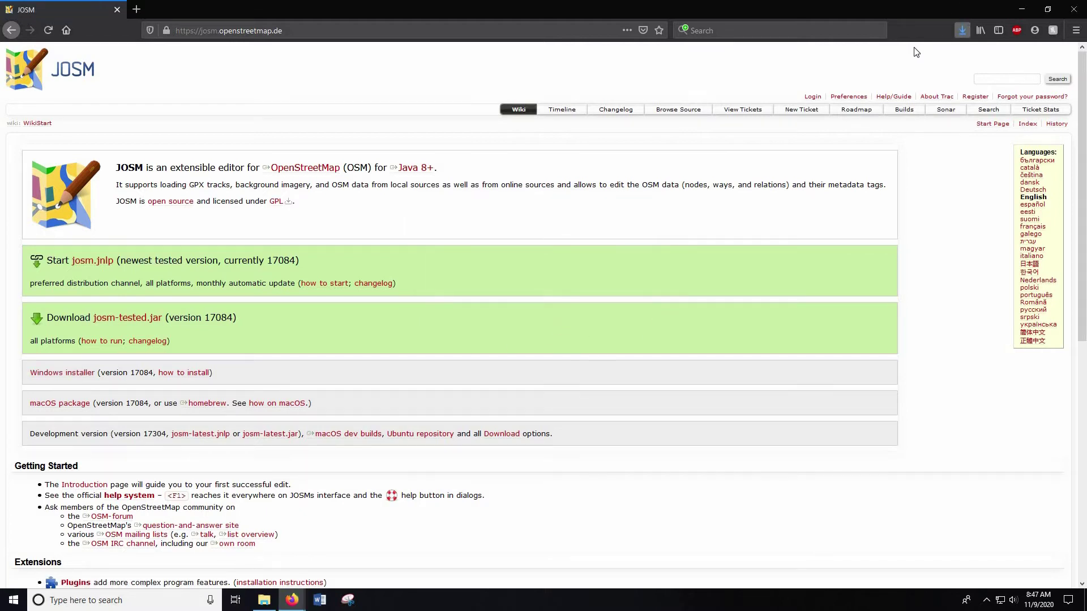
click(892, 63)
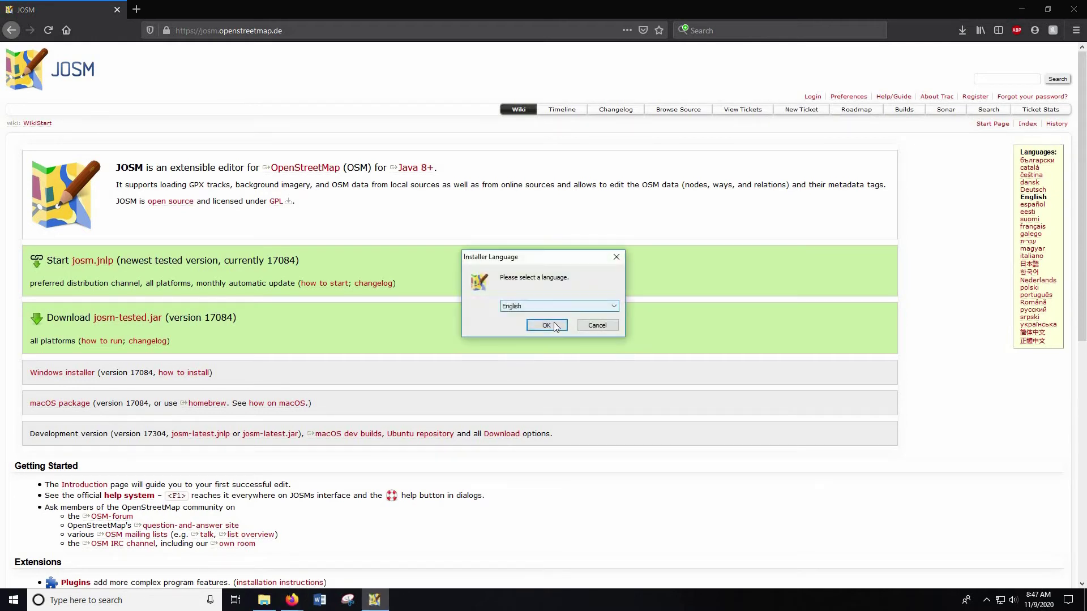
Keep English as the installer language and move past the JOSM setup welcome page.
click(588, 307)
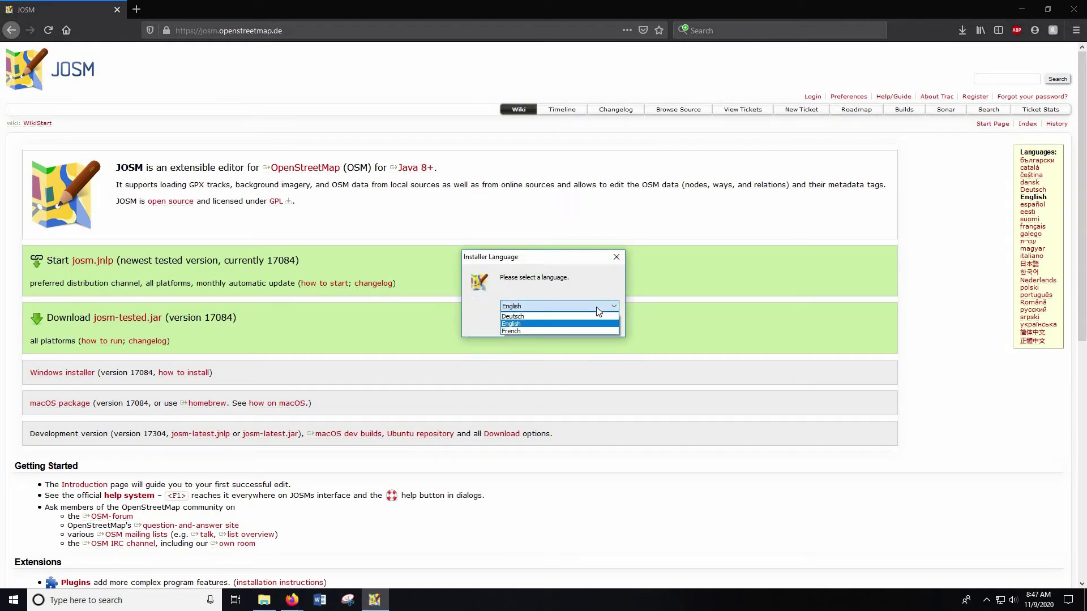
click(559, 316)
click(547, 326)
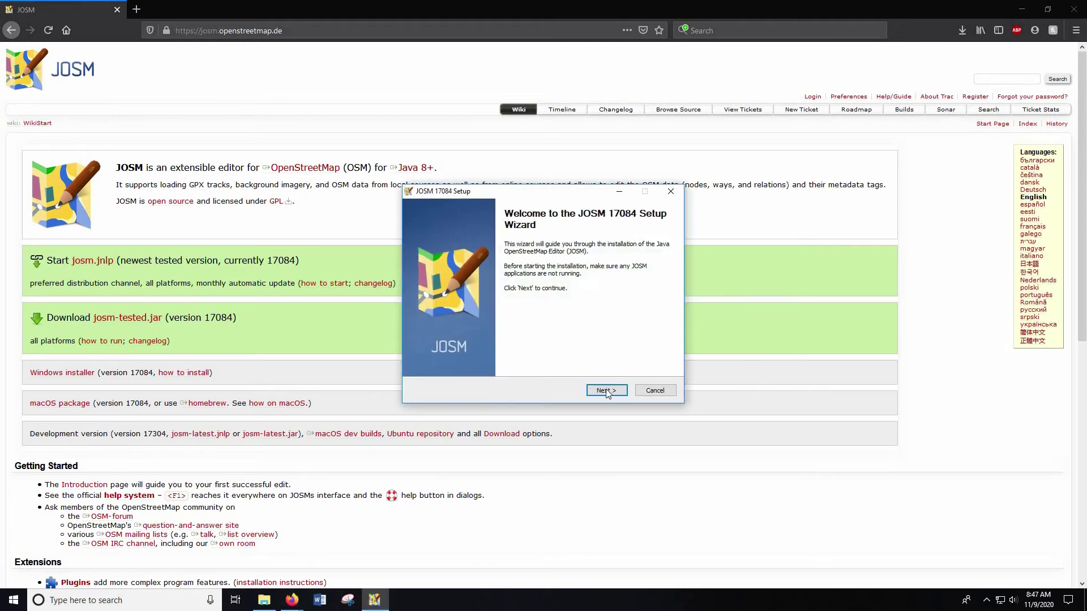
key(Return)
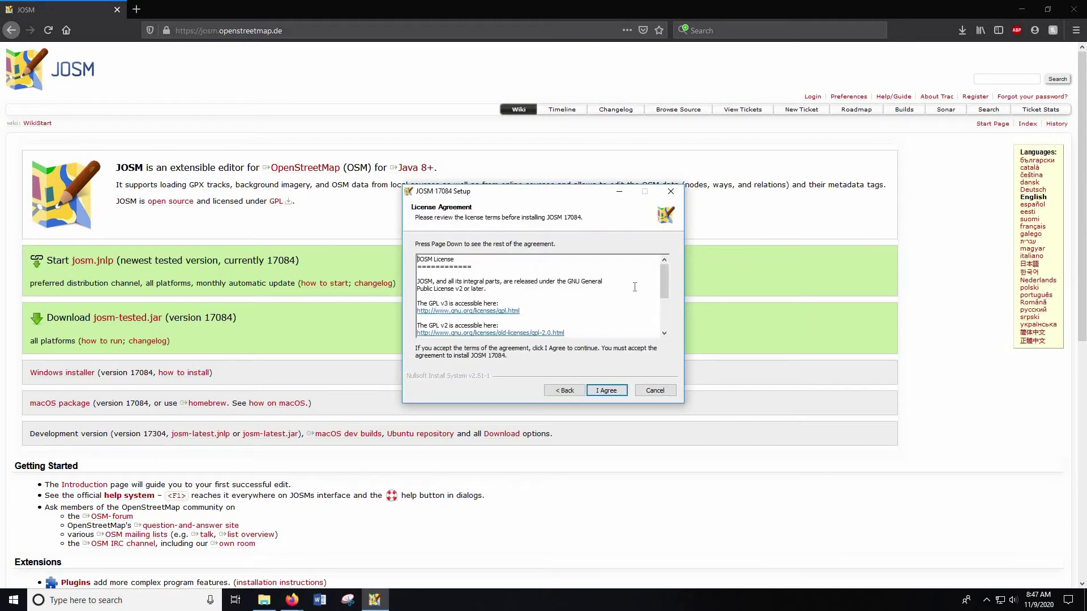
Accept the license, add a Desktop Icon, and install into C:\Program Files (x86)\JOSM.
scroll(638, 287, down, 3)
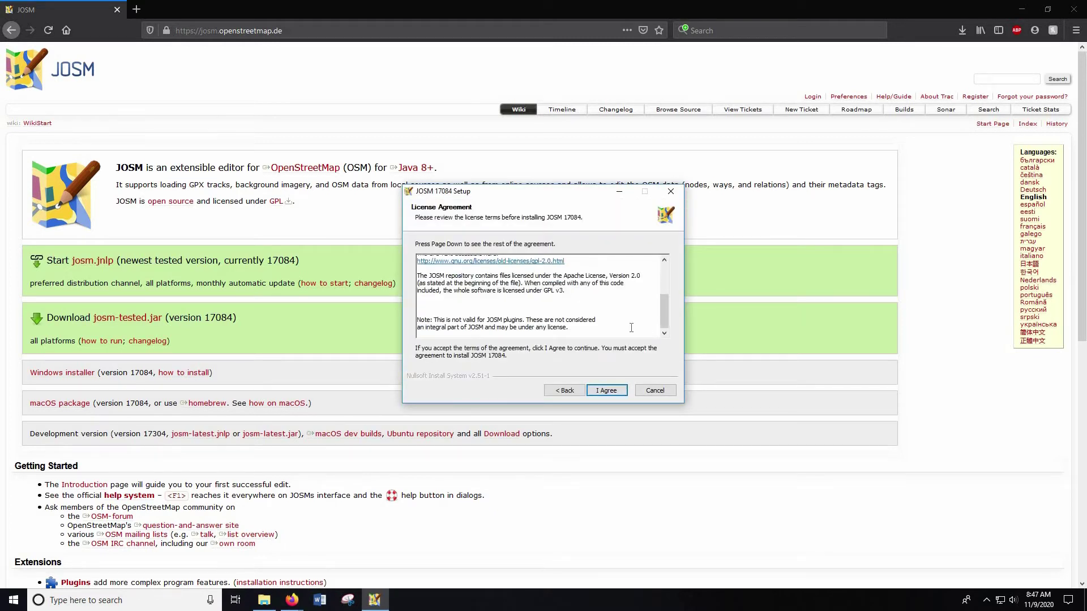
click(606, 391)
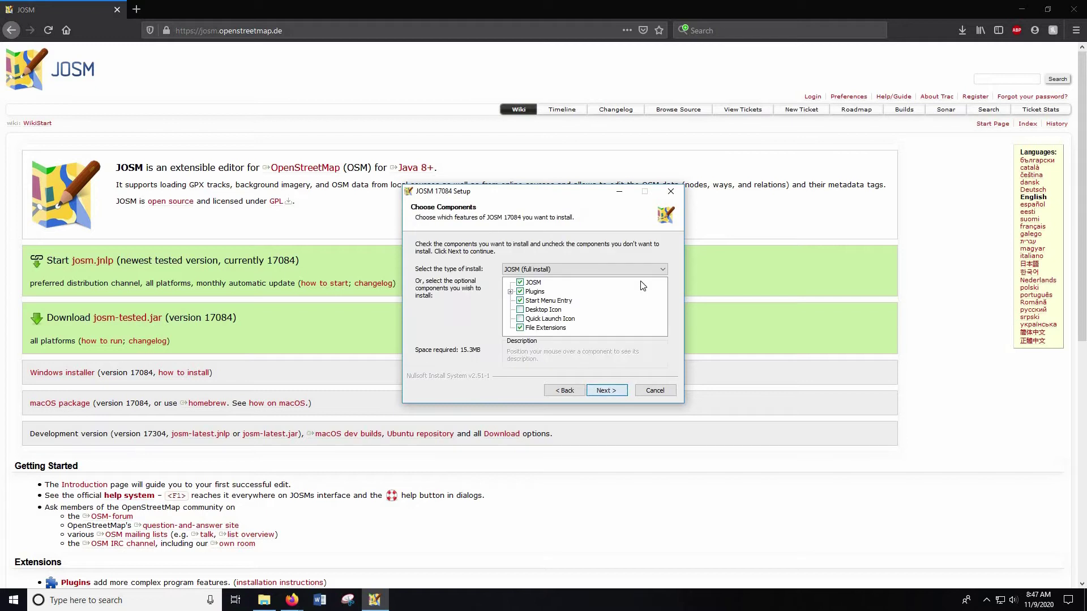
click(521, 311)
click(610, 390)
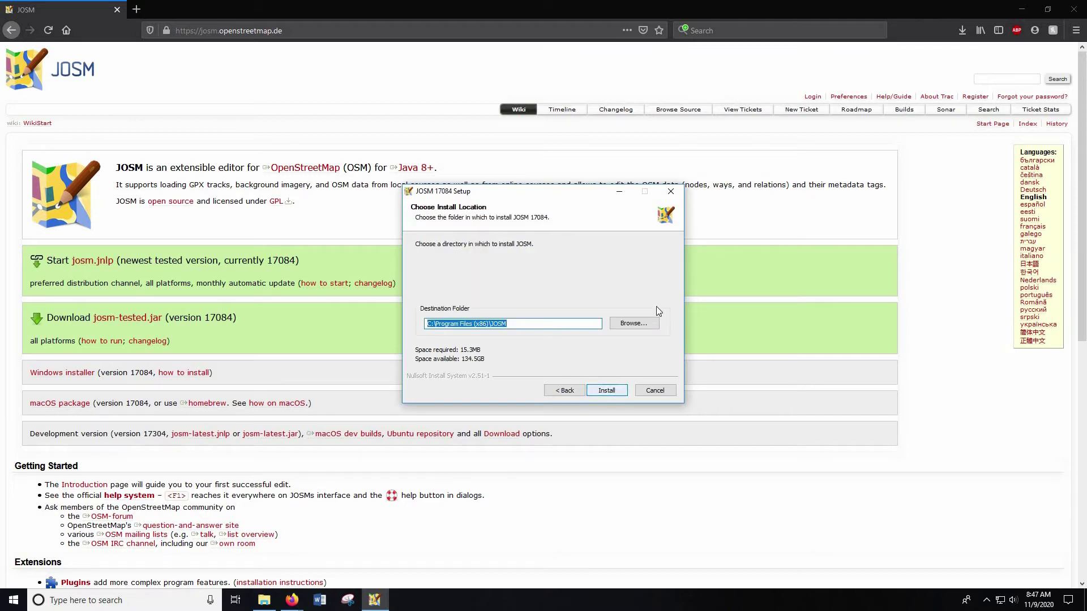
click(605, 392)
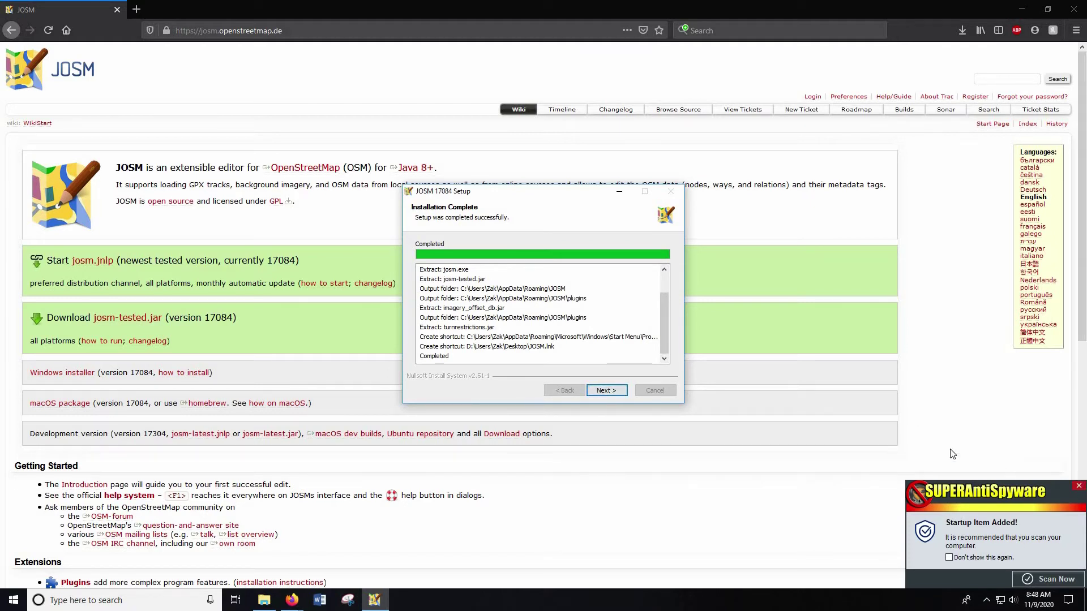
Finish the JOSM setup and open the Edit menu in the running editor.
click(616, 393)
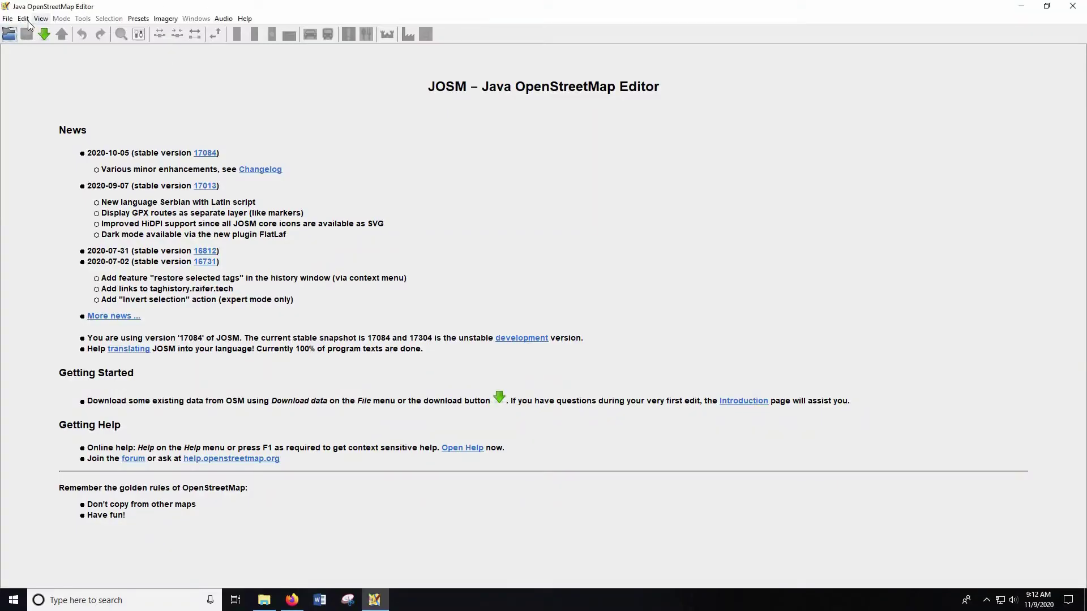
click(23, 19)
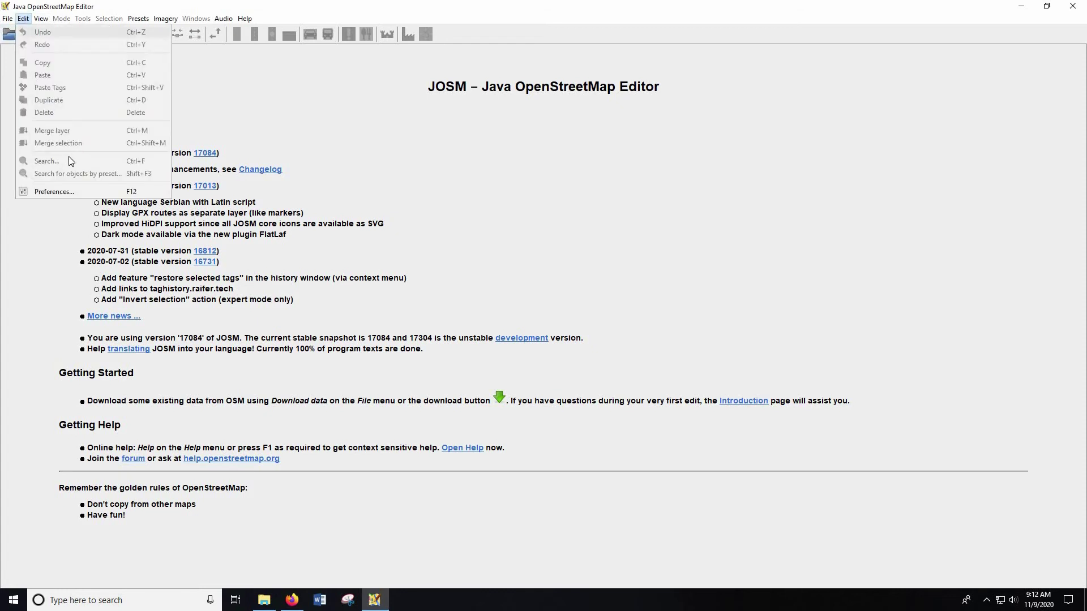
Authorize JOSM via OAuth with the OSM account username and password, and accept the access token.
click(57, 192)
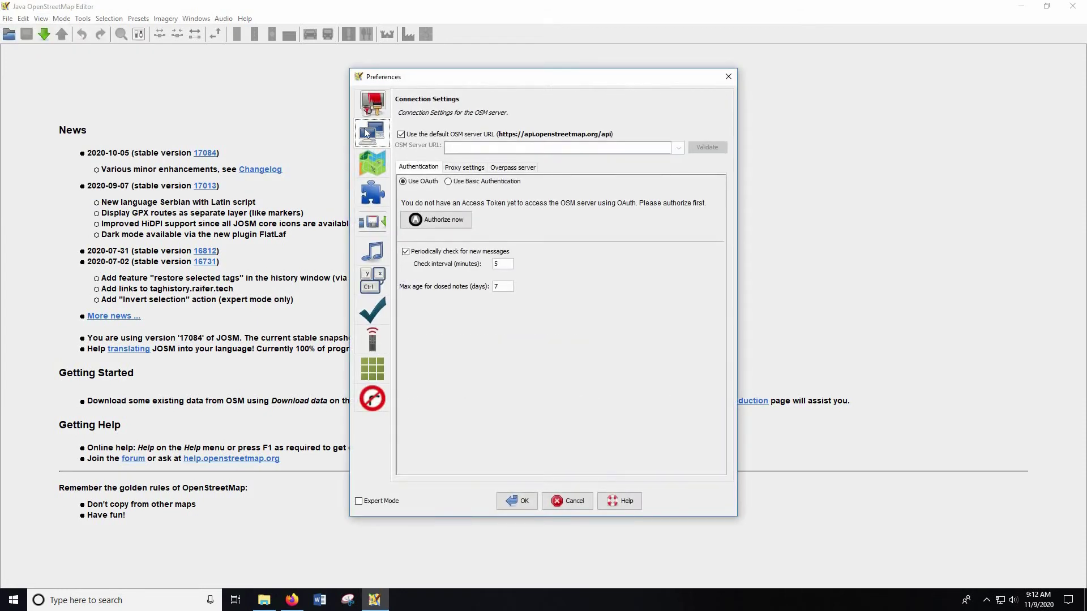
click(463, 221)
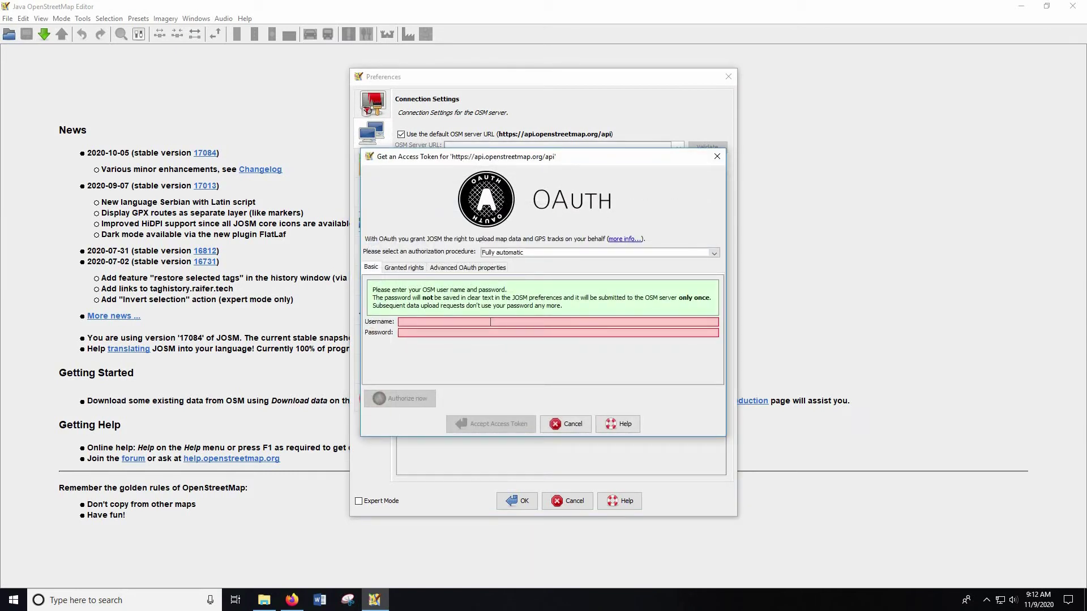
text(Zak Schultz)
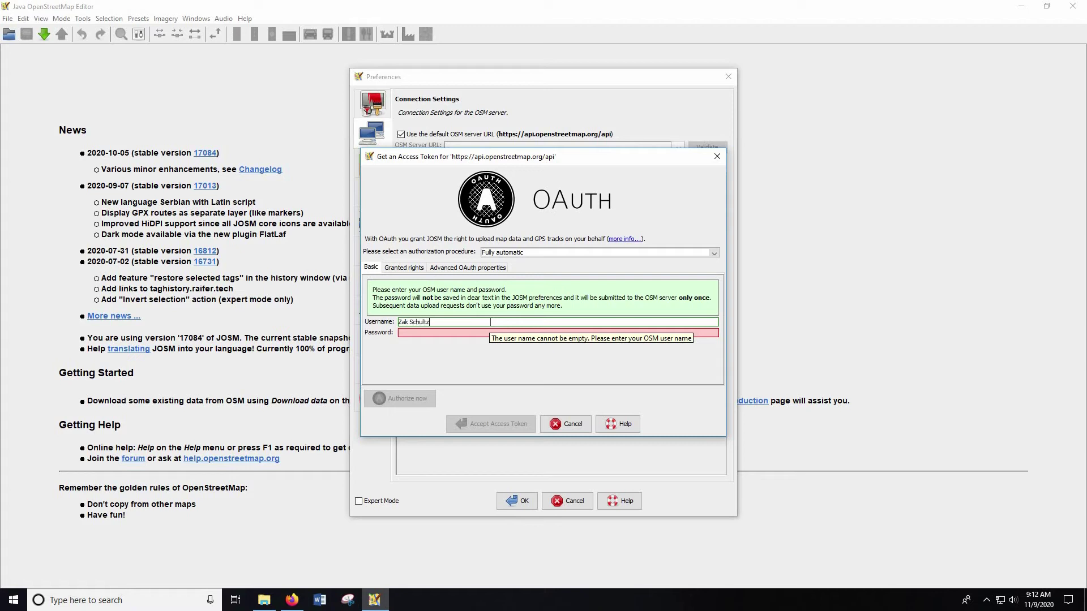
click(464, 333)
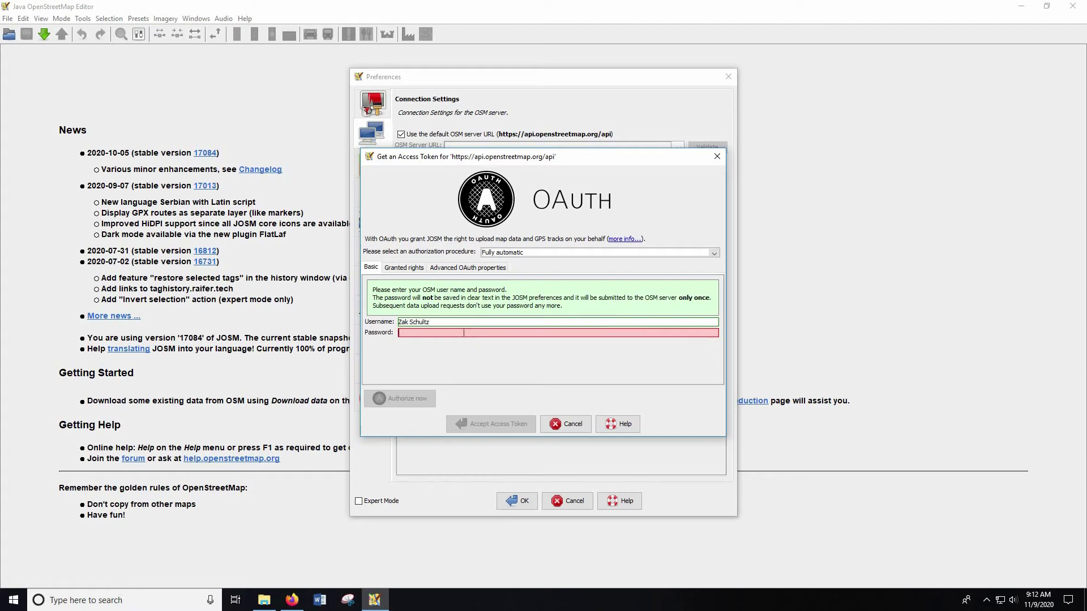
text(••••••)
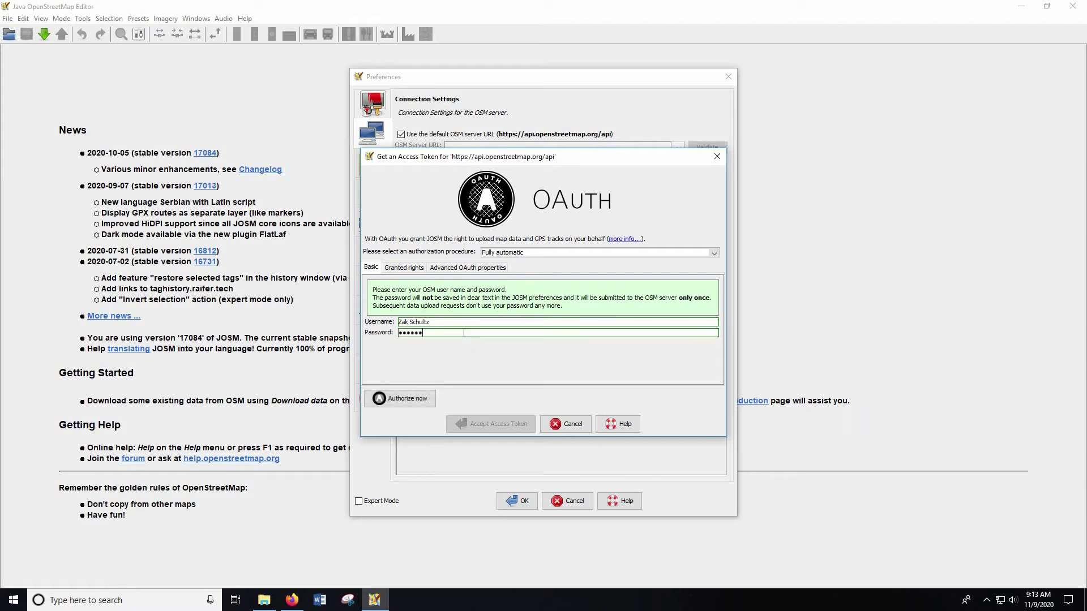
text(•••)
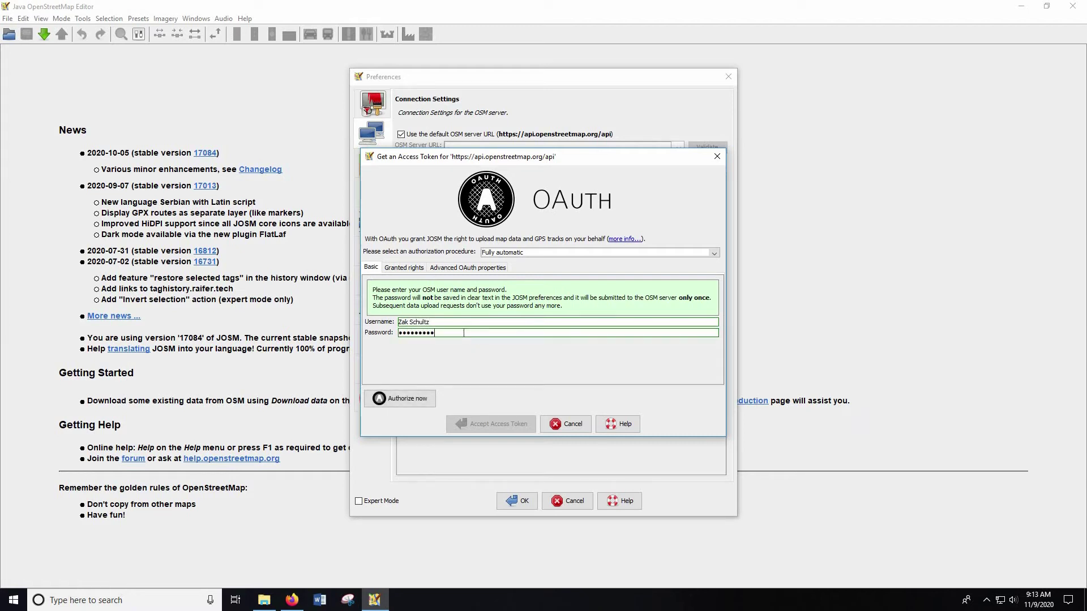
click(413, 400)
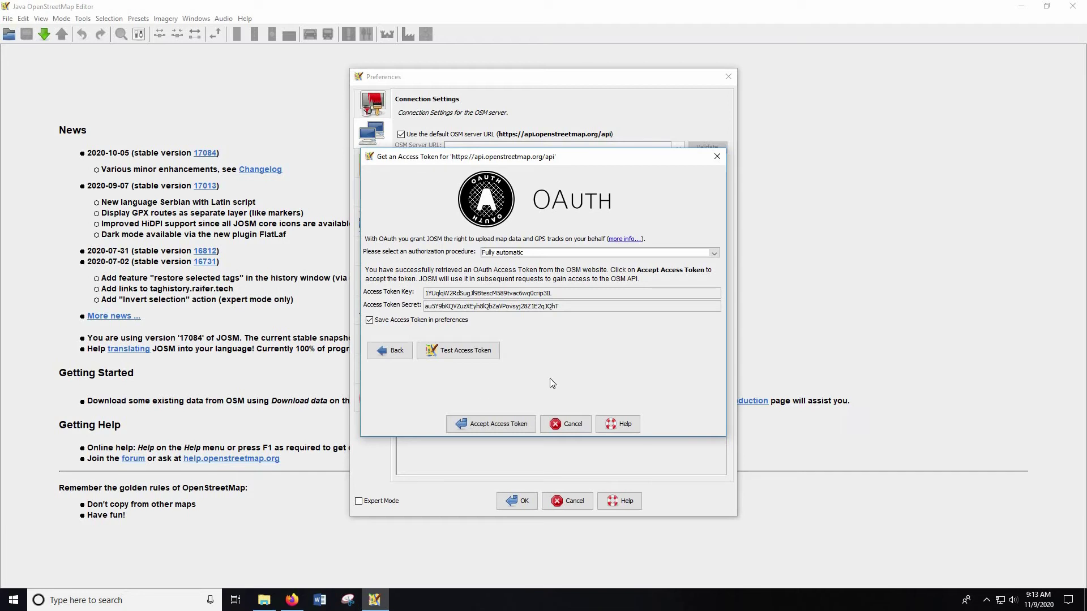
click(503, 424)
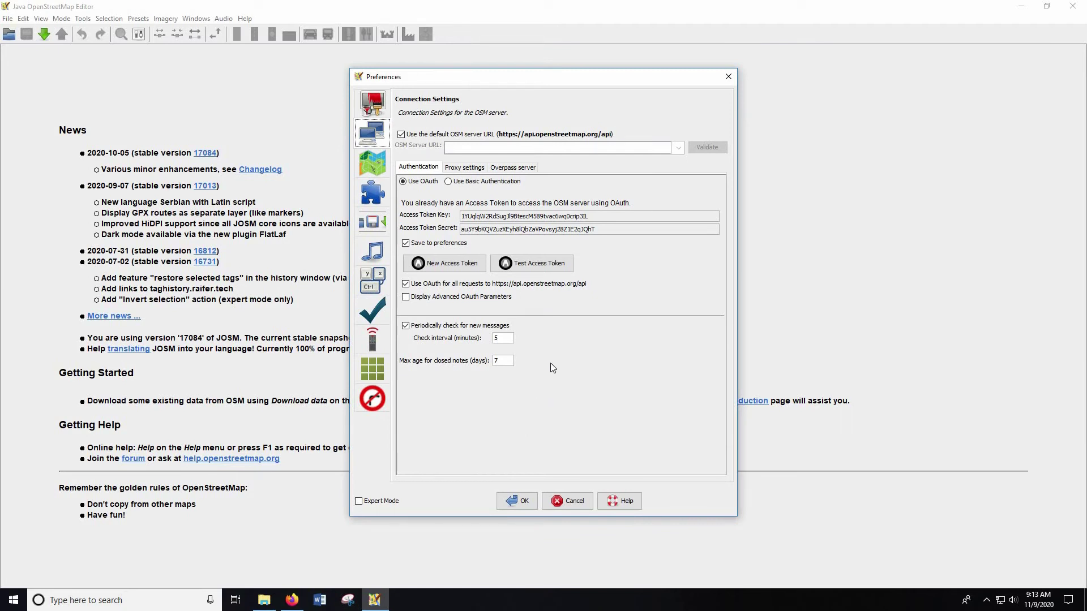
Tick Enable remote control in the Remote Control preferences.
click(372, 340)
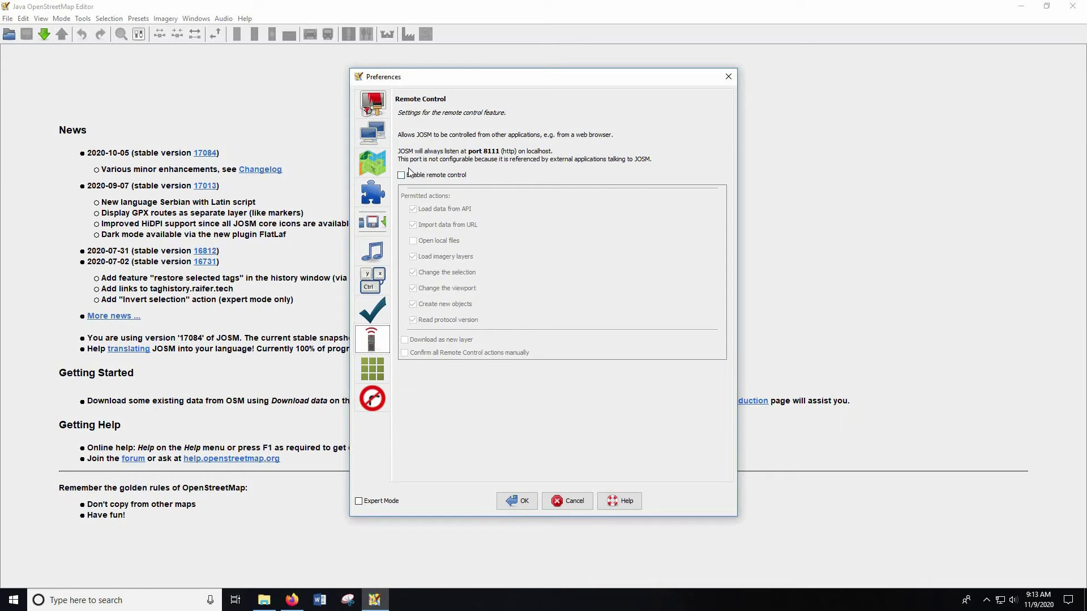
click(402, 175)
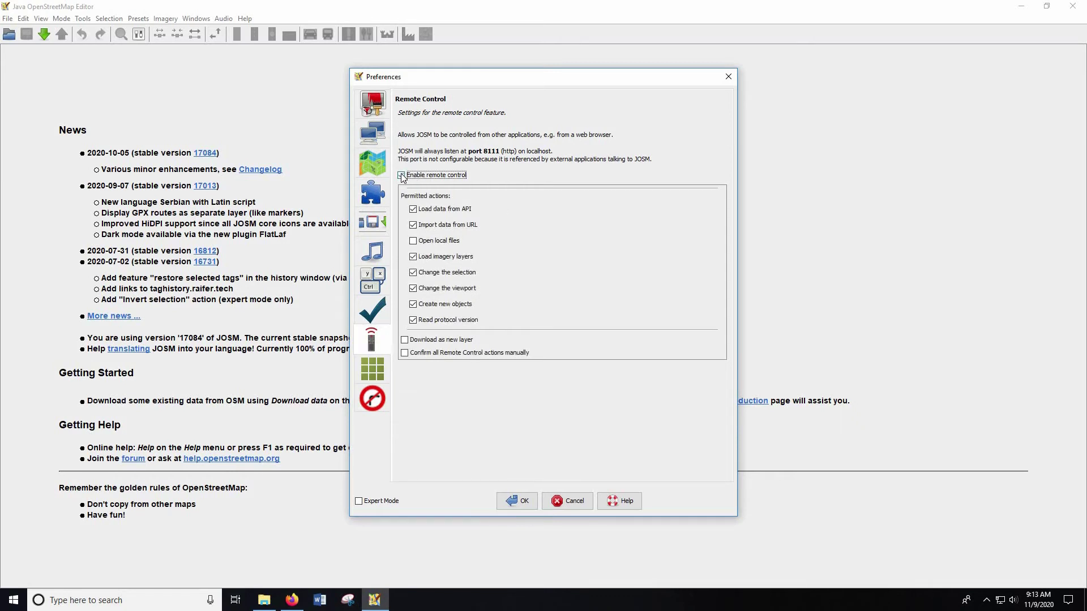
Search the plugin list for buildings_tools and mark it for installation.
click(373, 192)
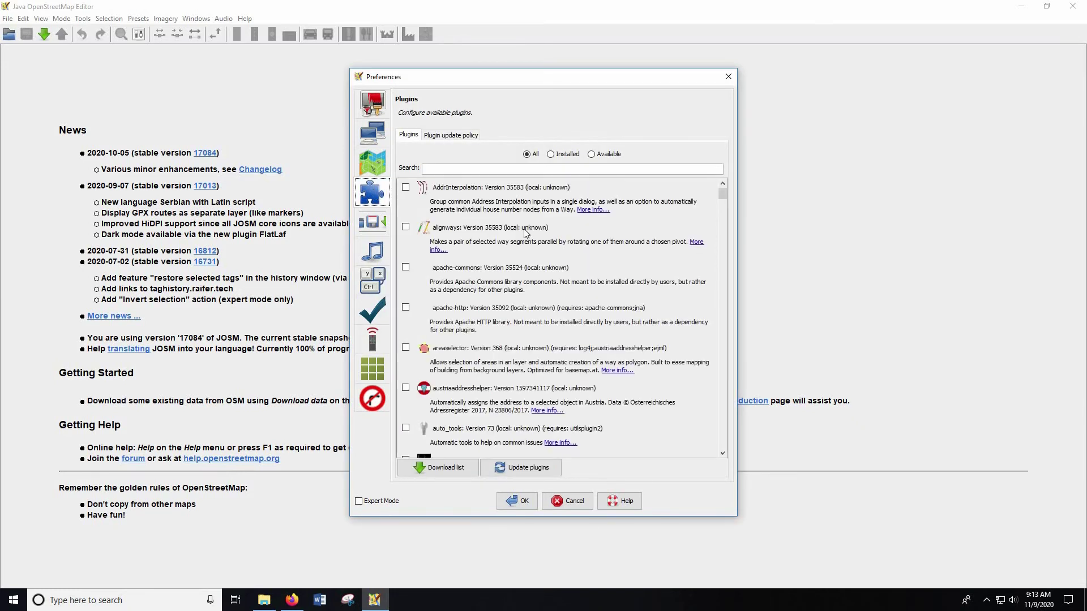
click(490, 170)
text(build)
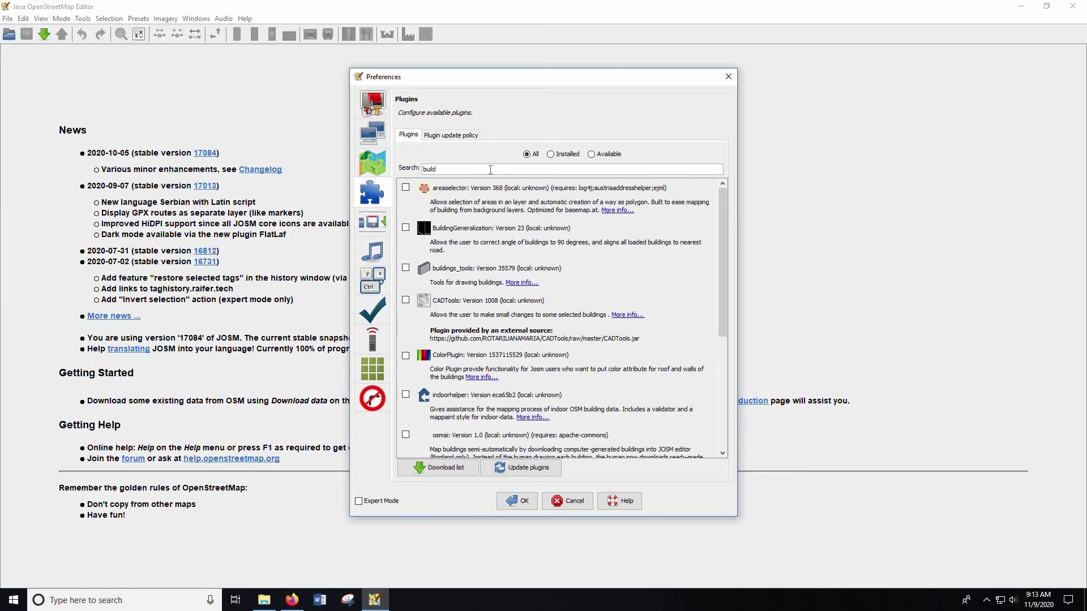
text(_t)
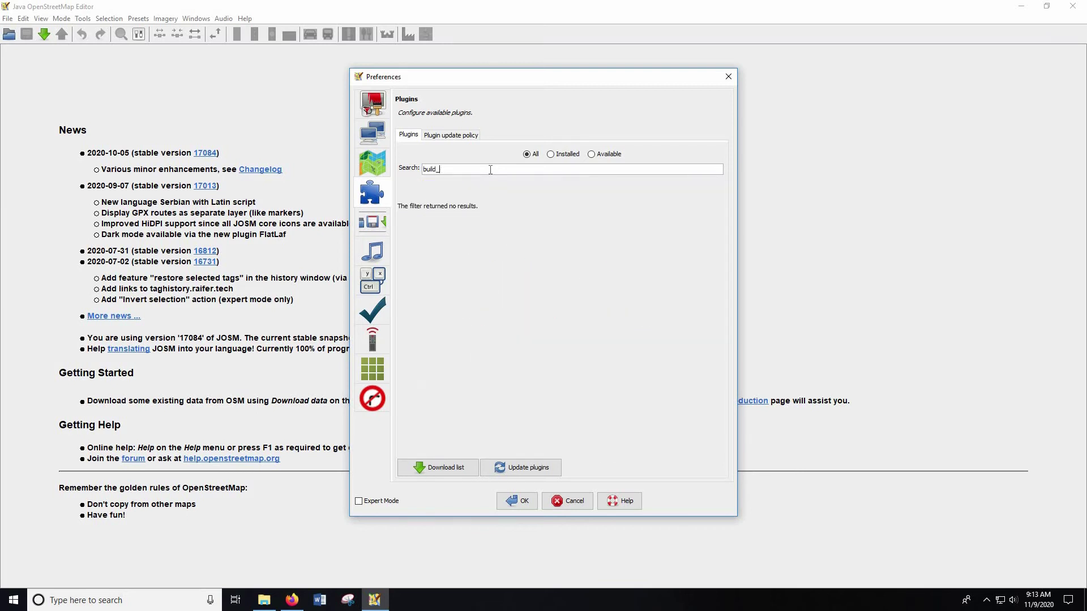
key(BackSpace)
text(in)
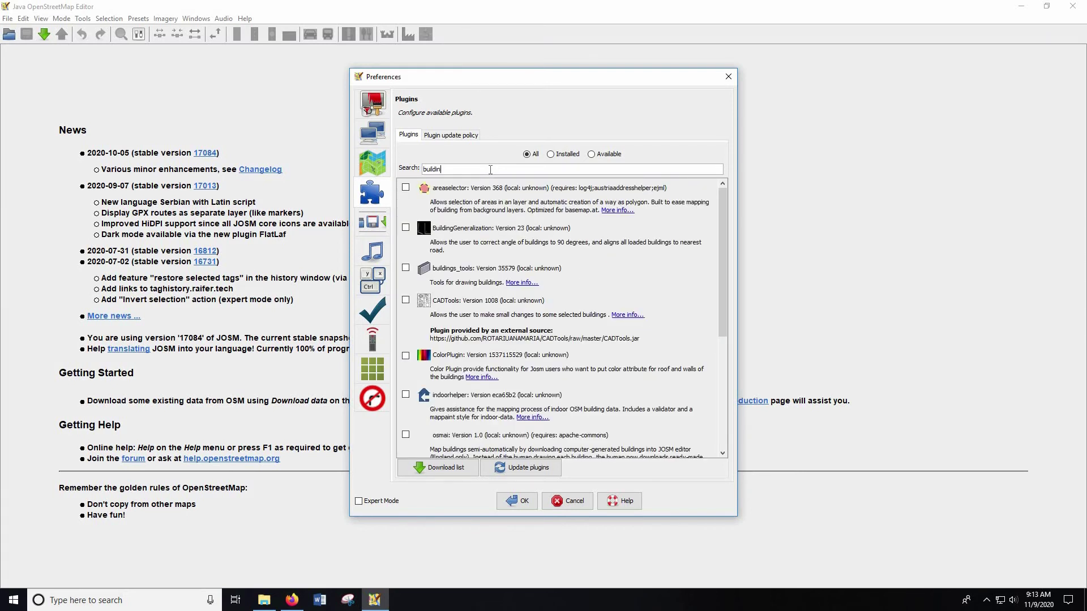
text(gs_)
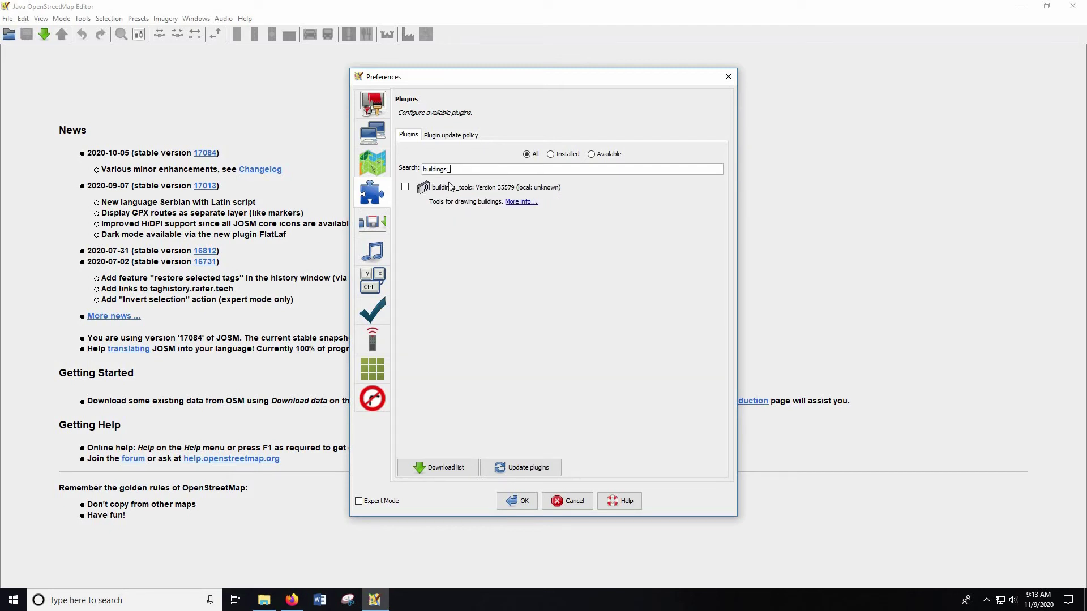
key(Tab)
key(space)
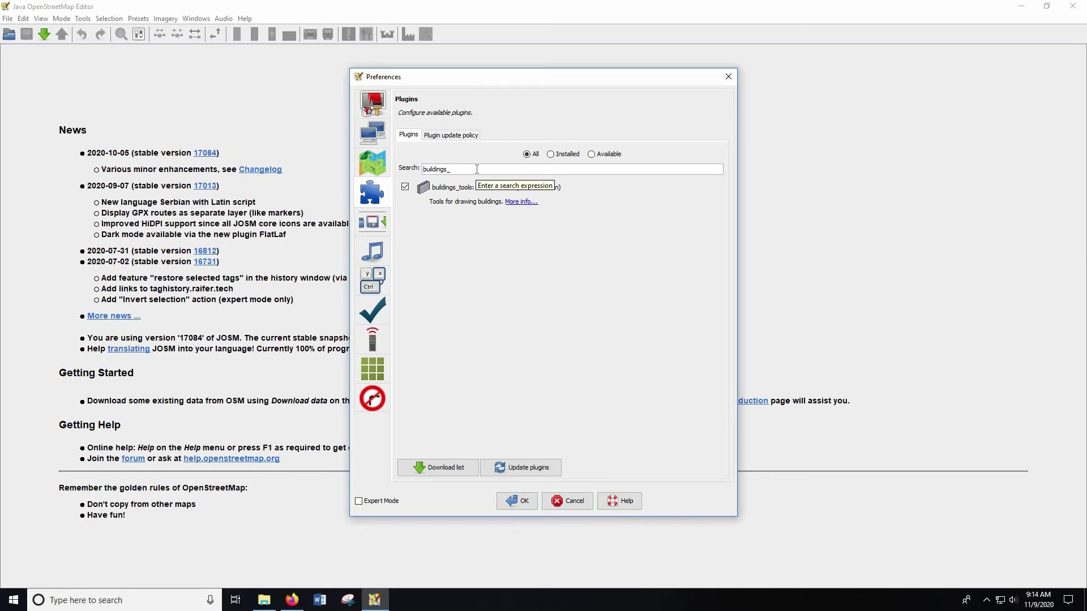
Mark utilsplugin2 as well, then download both plugins and dismiss the success notice.
double_click(477, 169)
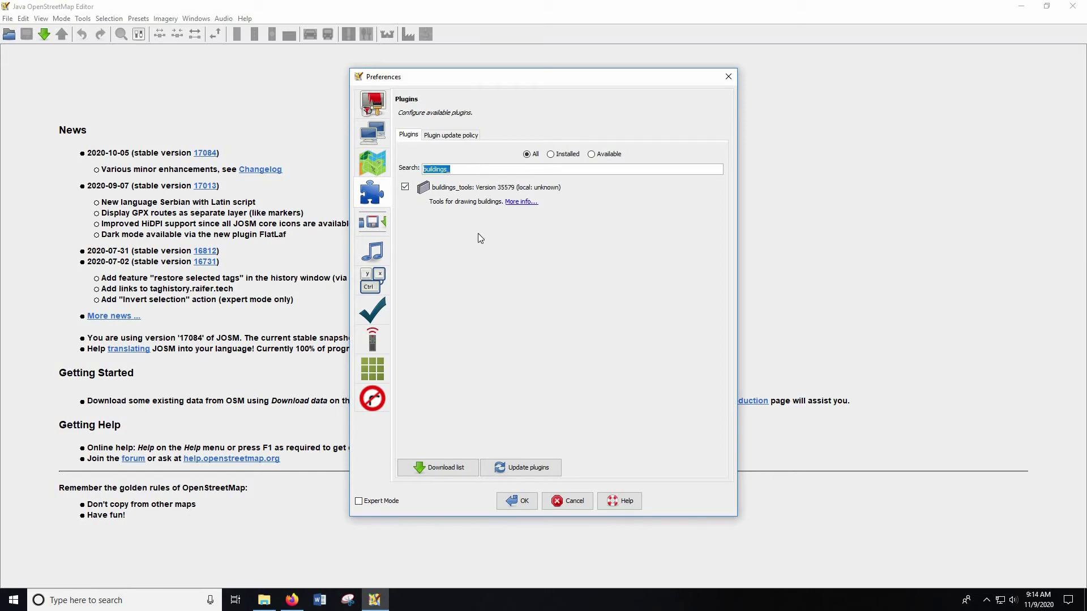
text(untils)
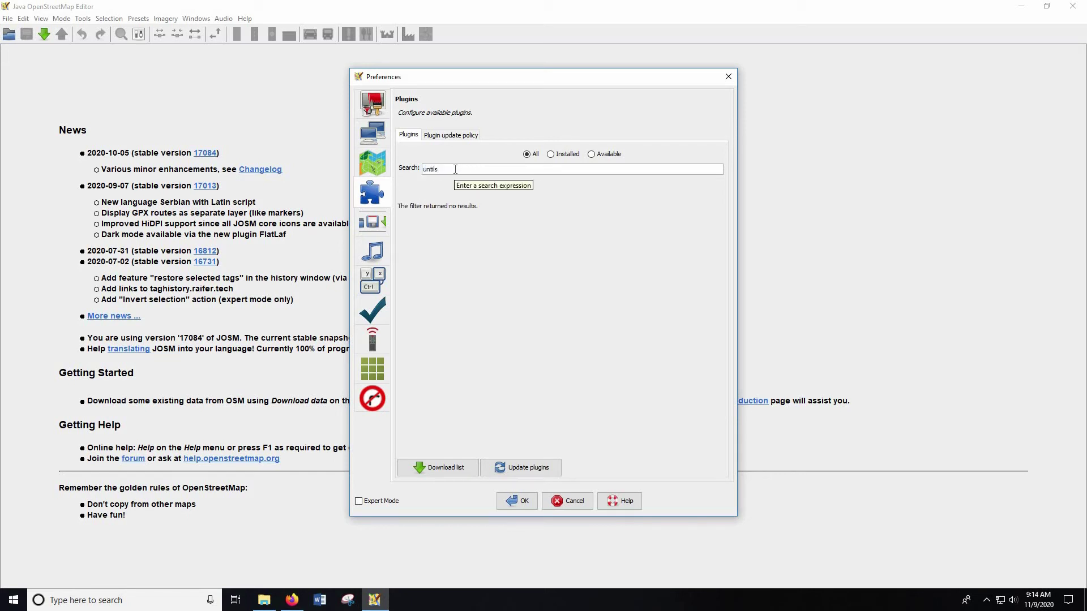
key(BackSpace)
key(BackSpace)
key(BackSpace)
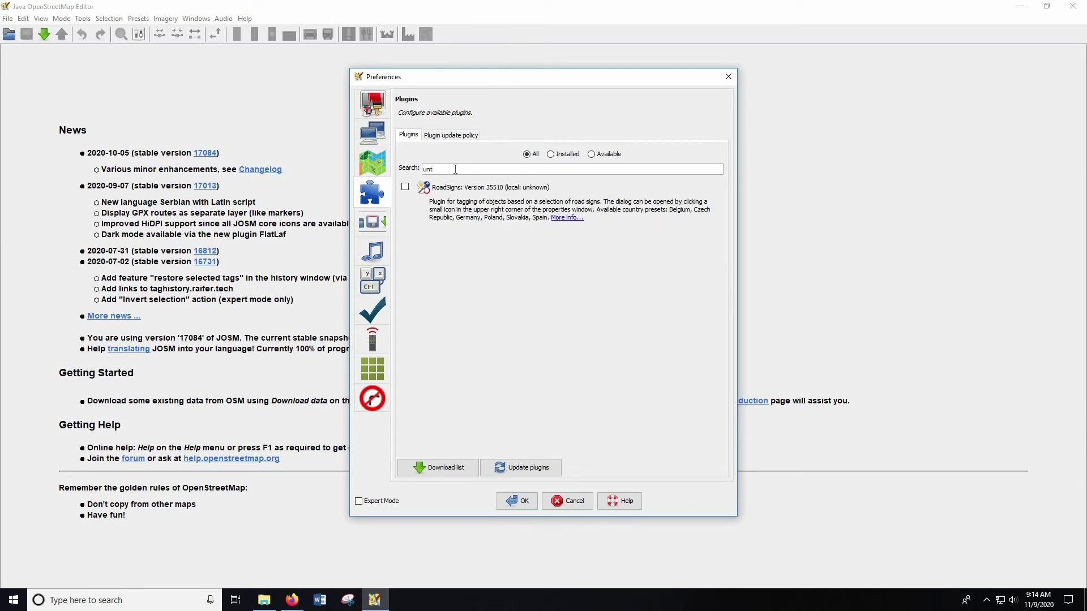
key(BackSpace)
key(BackSpace)
key(BackSpace)
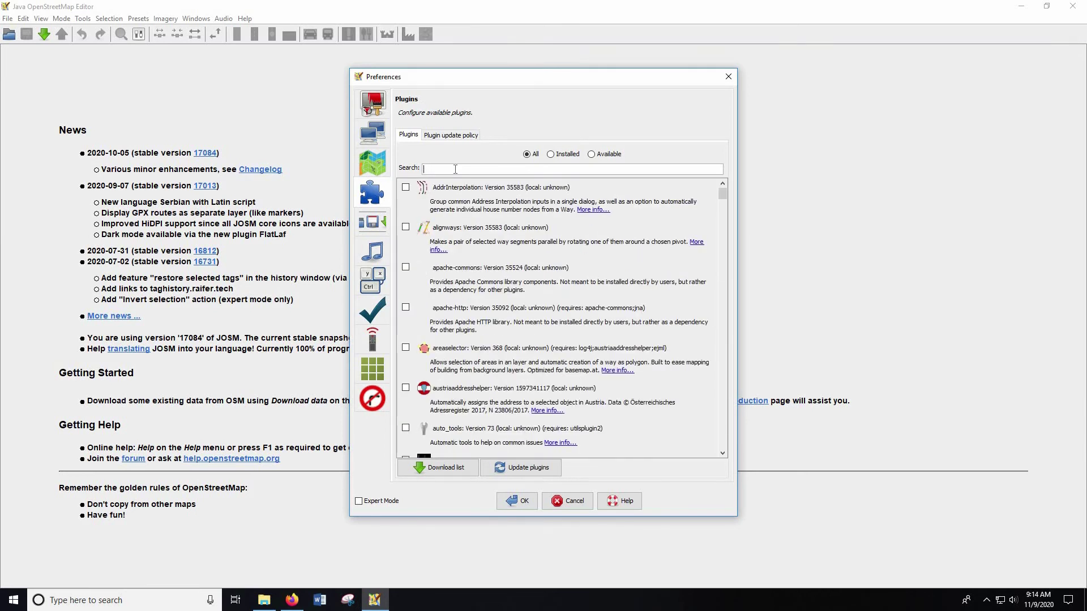
text(utils)
click(406, 187)
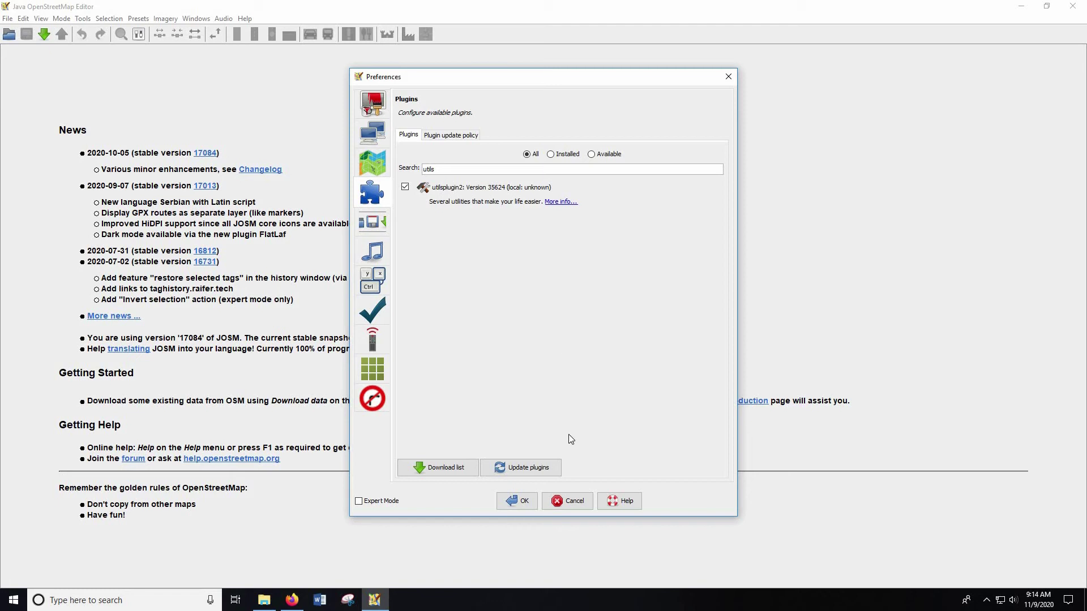
click(516, 502)
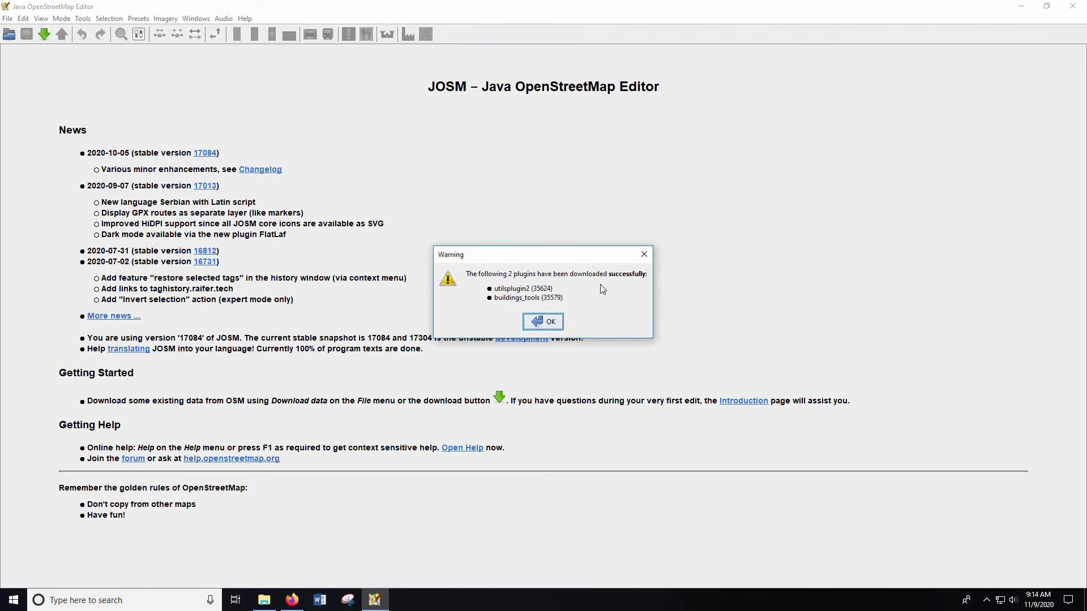
click(550, 322)
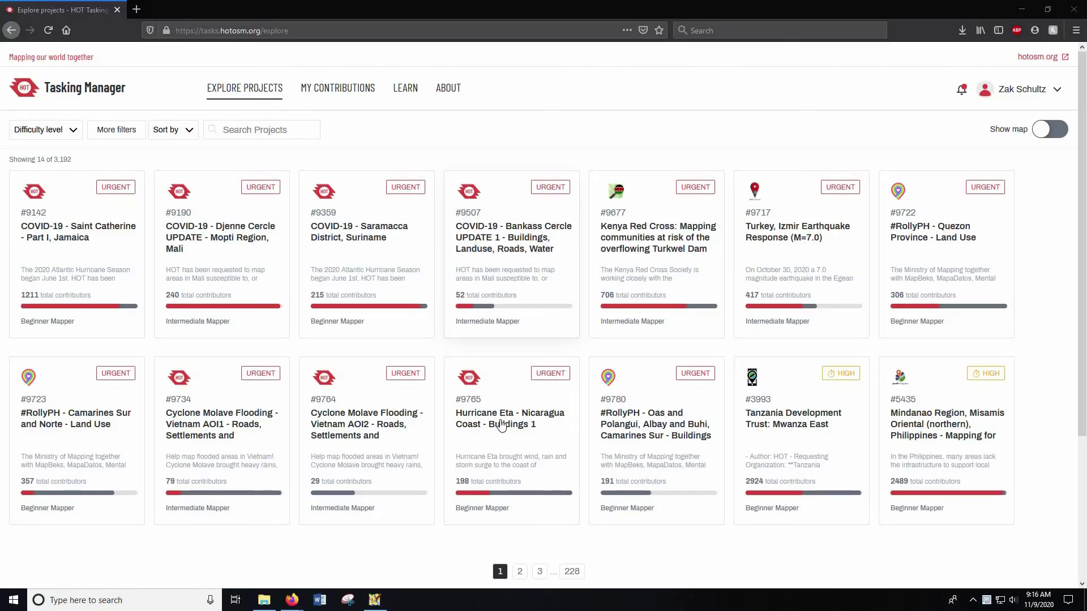
Open Bankass Cercle project #9507, choose JOSM as the editor, and start mapping task #487.
click(375, 601)
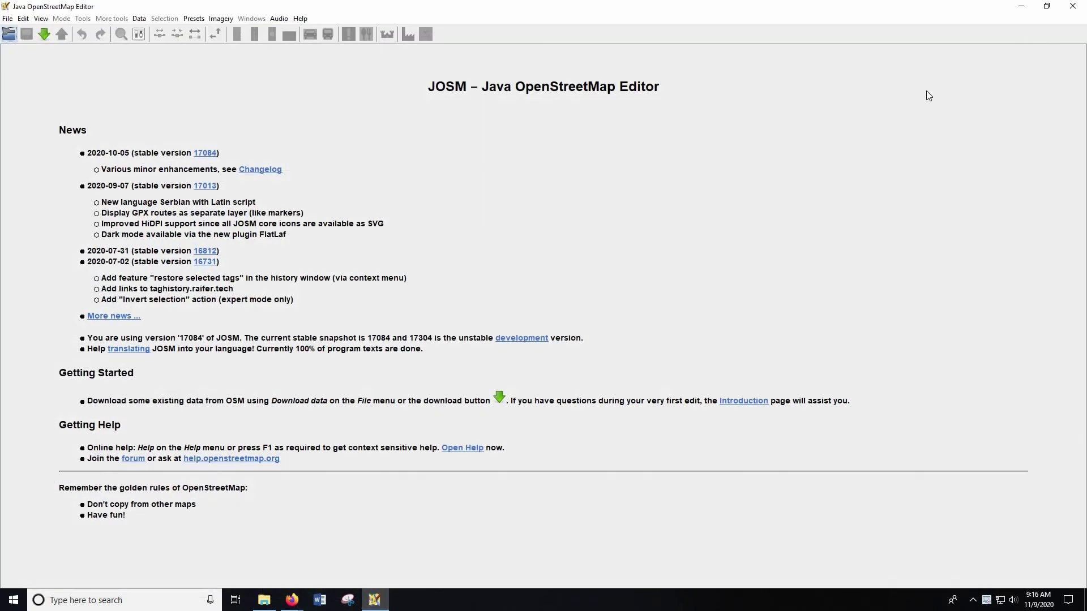
click(1020, 6)
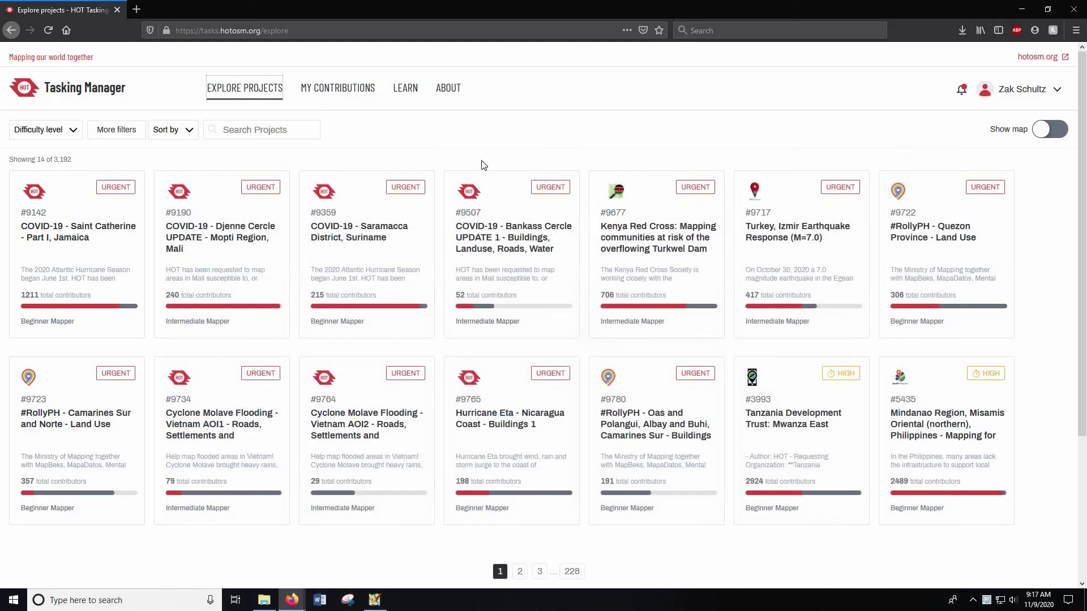
click(527, 235)
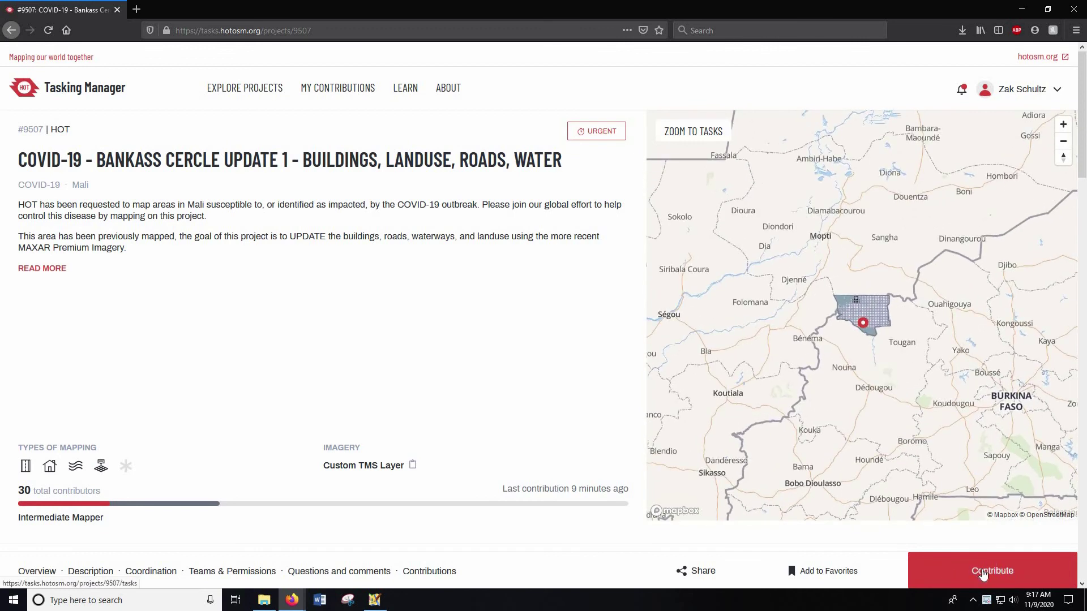
click(983, 573)
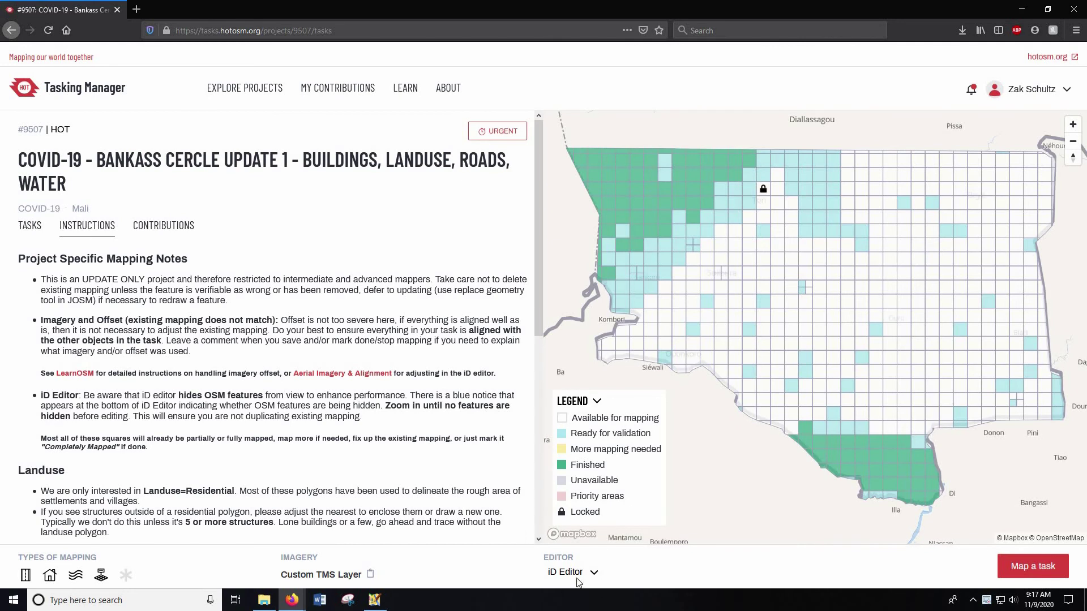
click(592, 575)
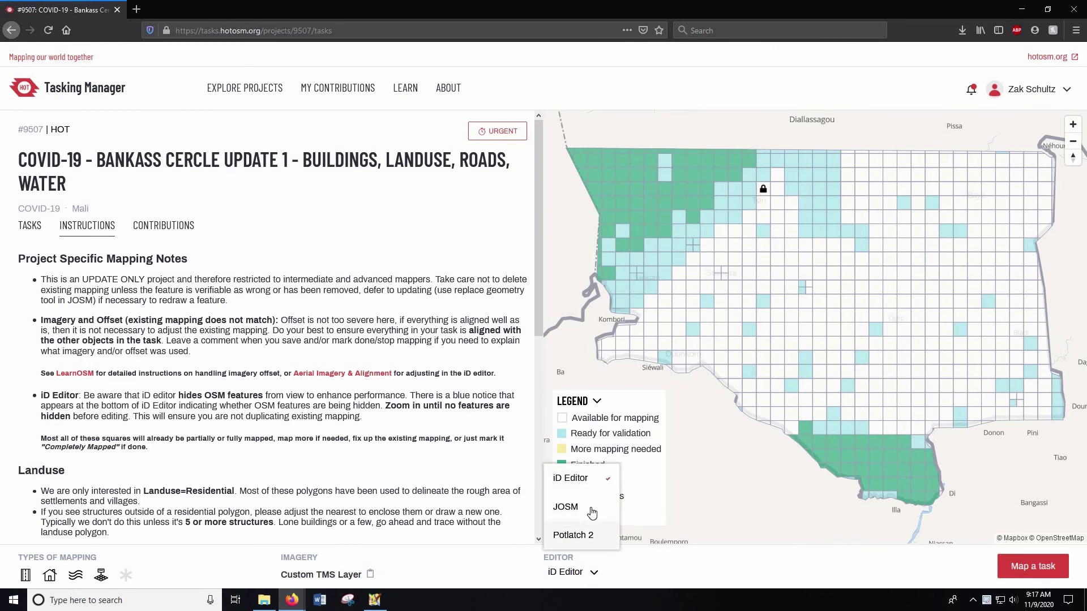
click(591, 508)
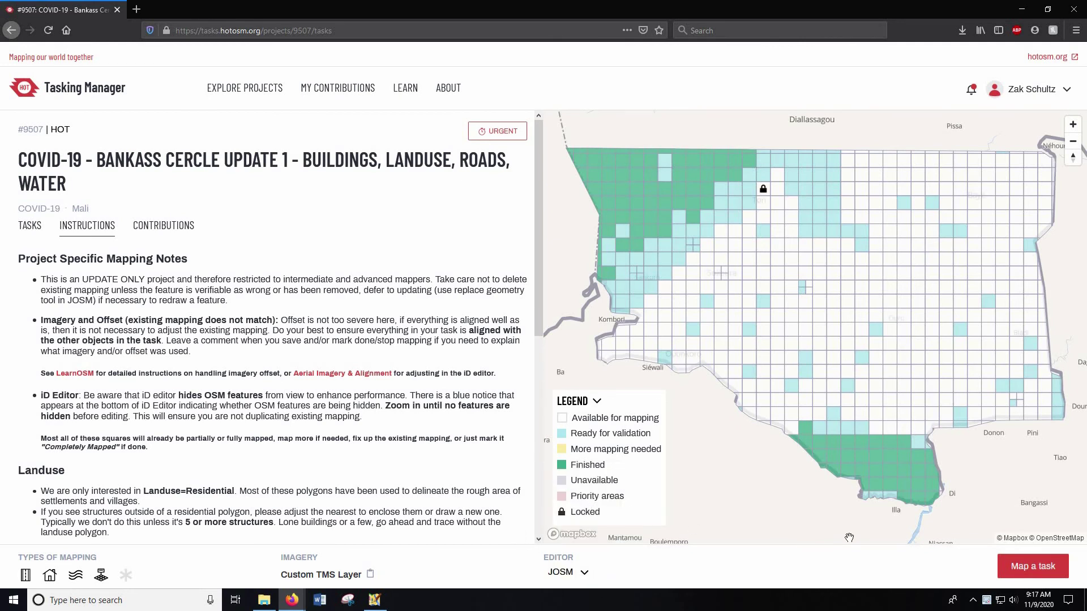
click(1018, 572)
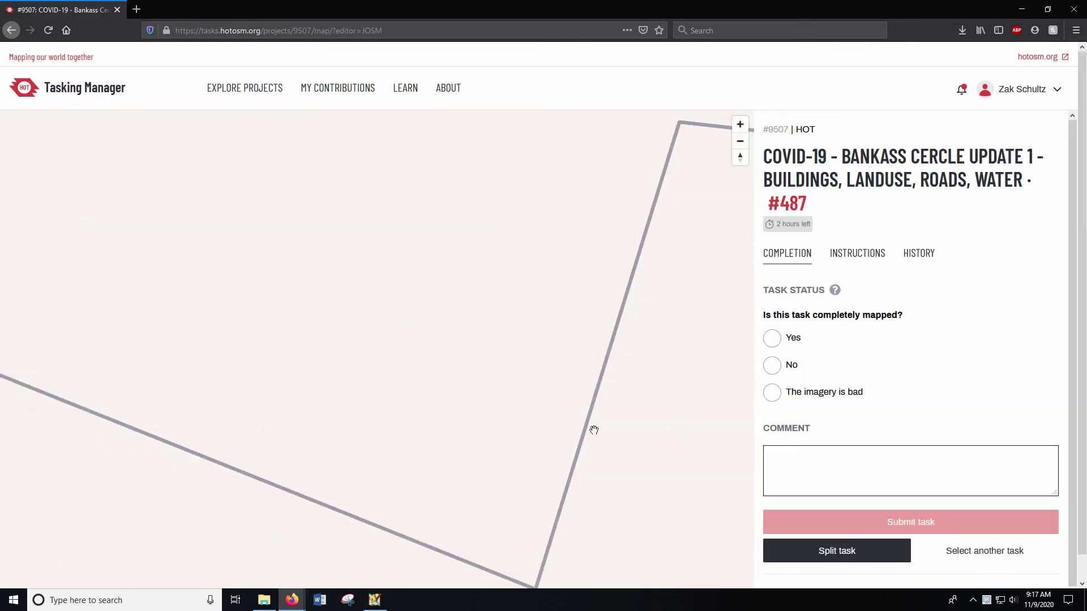
Switch to JOSM and inspect task #487's loaded data, selecting the yellow road line.
click(375, 601)
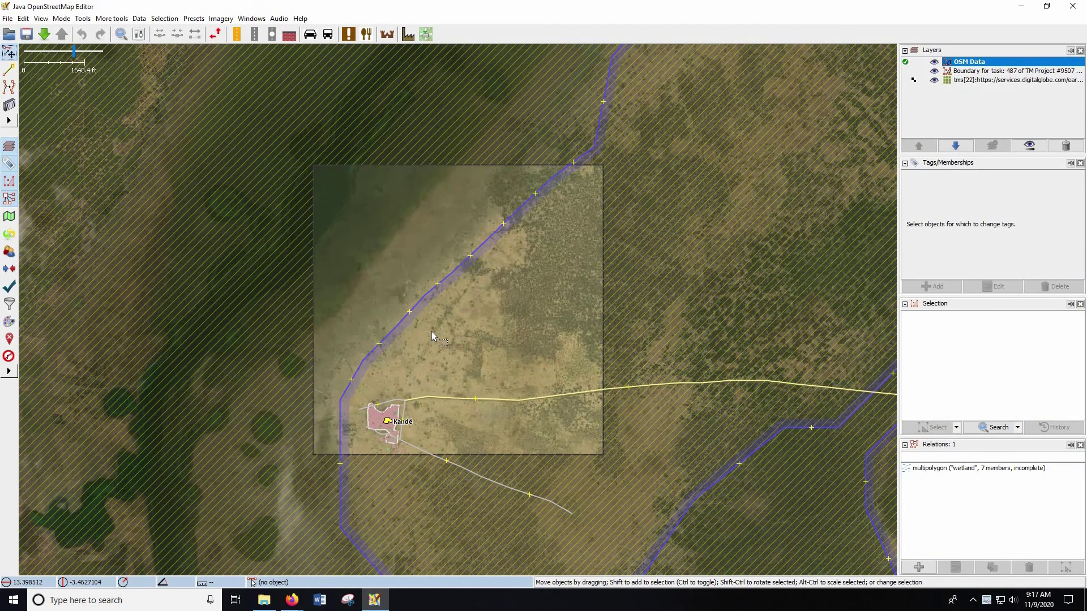
click(799, 381)
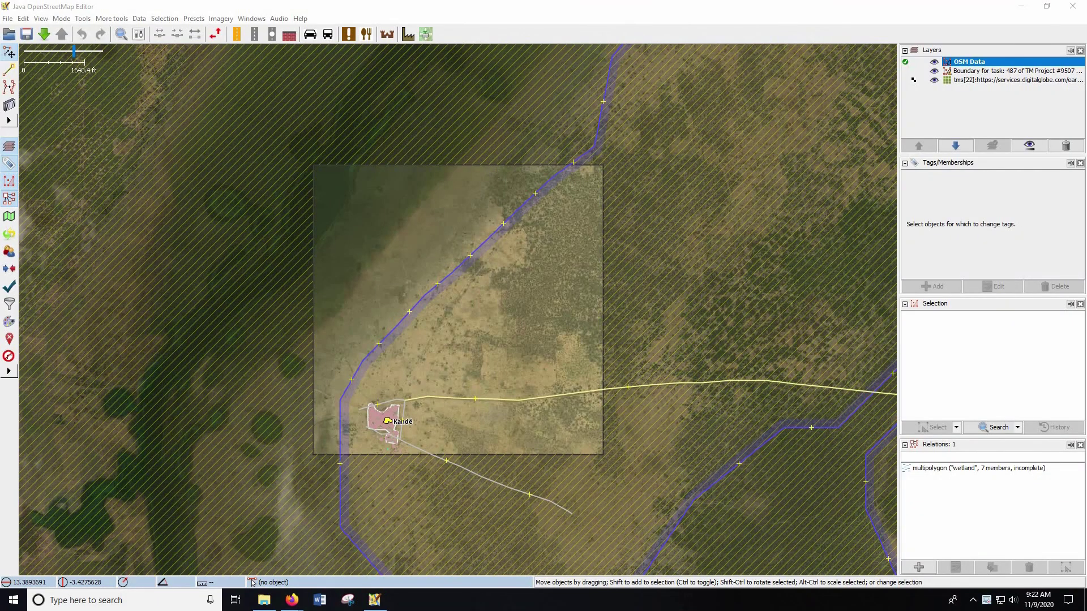
key(alt+Tab)
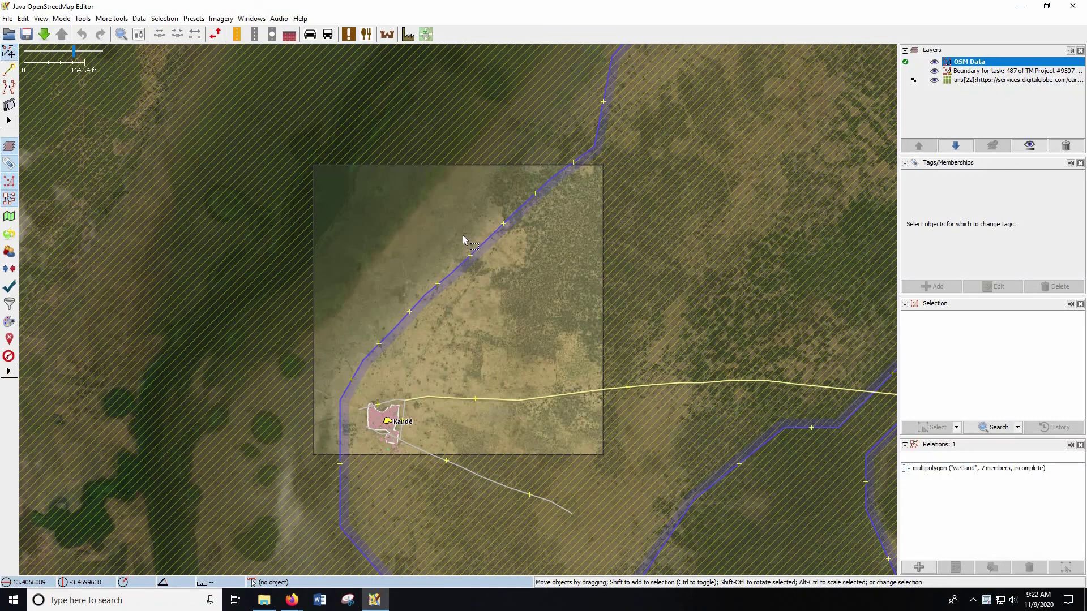
Add Bing aerial imagery and Esri World Imagery as background layers.
click(227, 22)
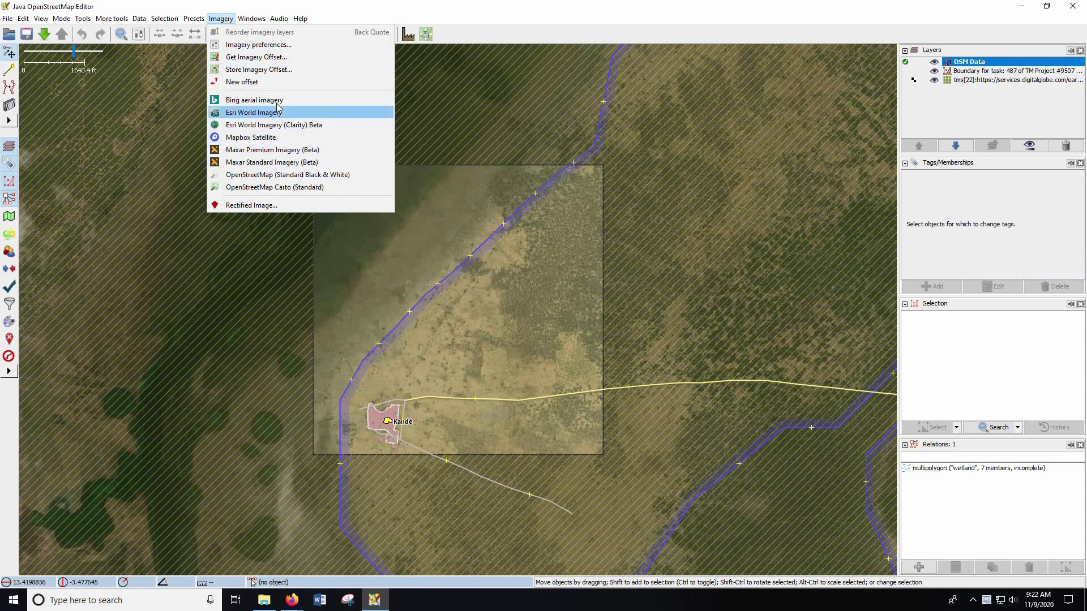
click(252, 100)
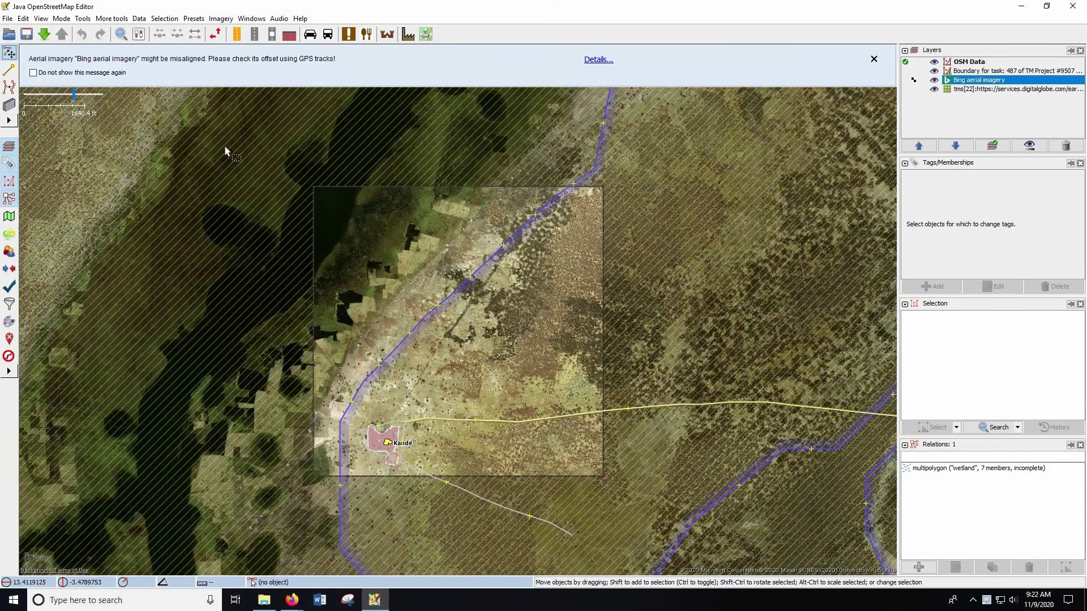
click(222, 19)
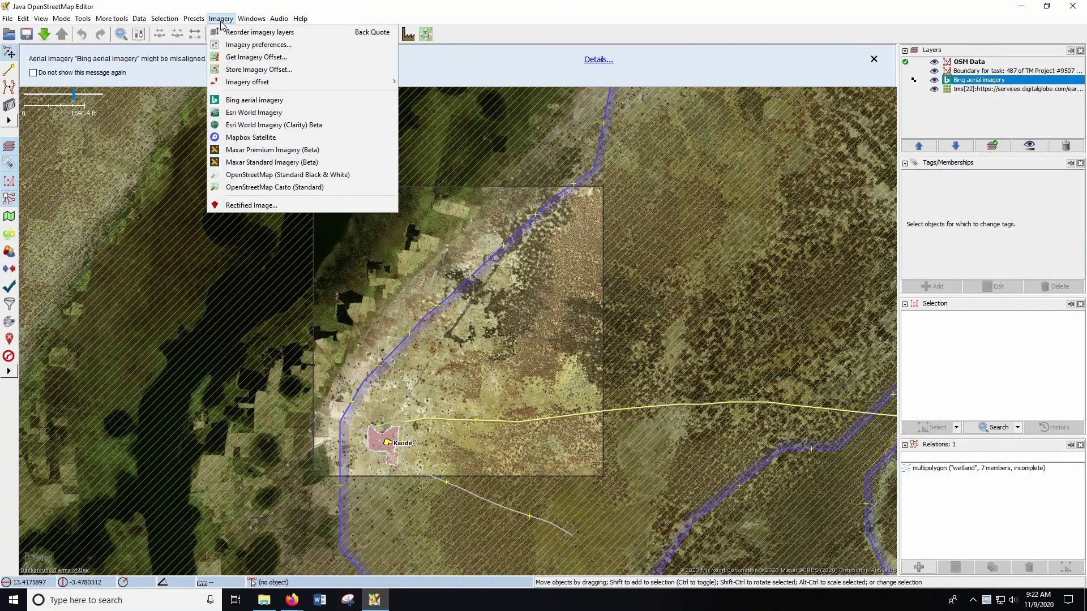
click(253, 113)
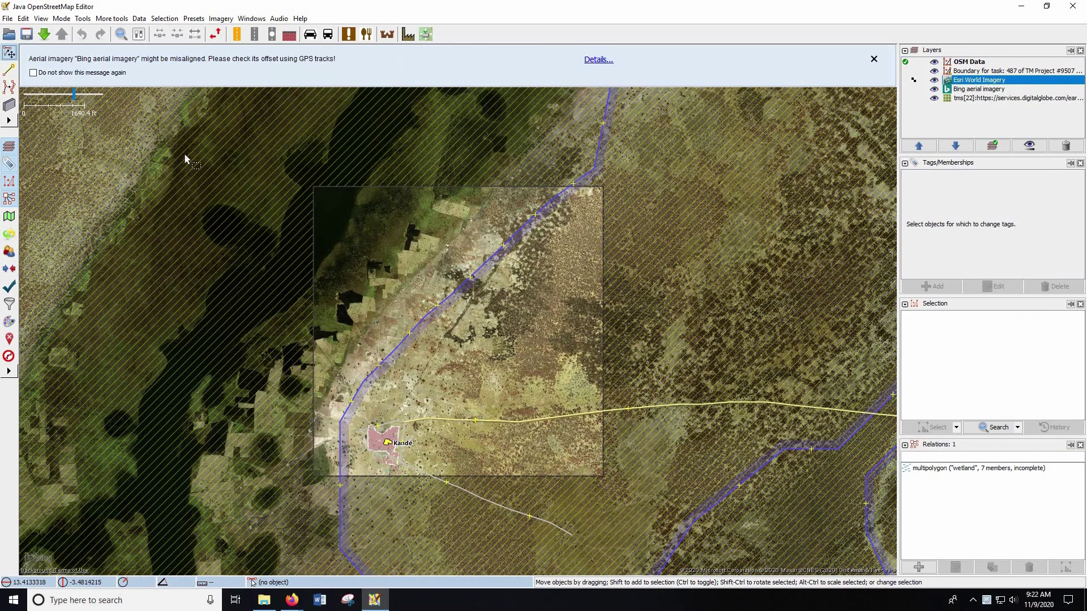
Add the Maxar Premium Imagery (Beta) layer so it displays on top.
click(221, 19)
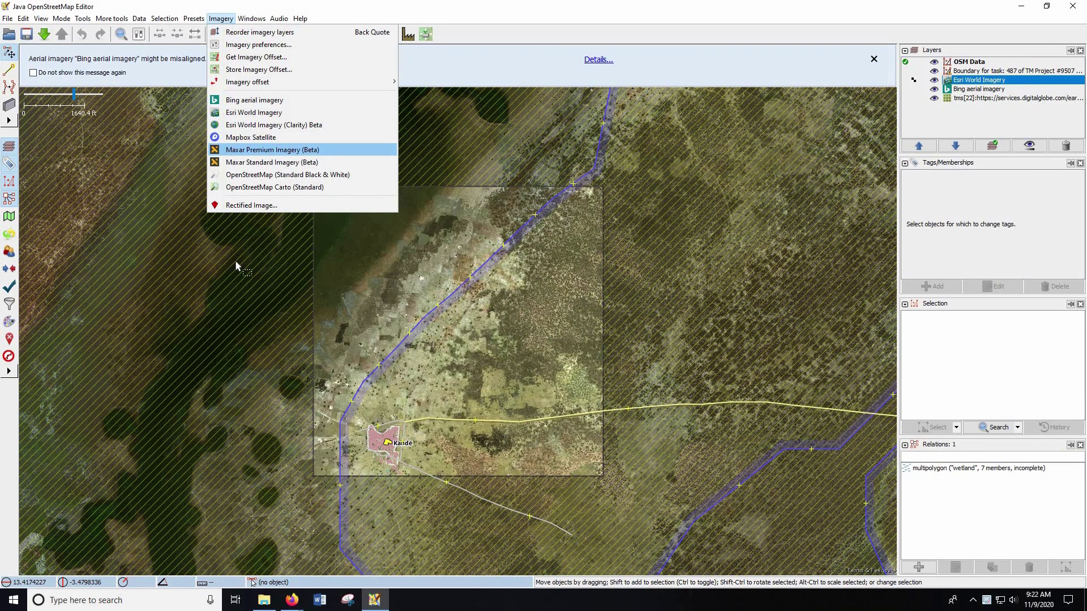
key(Return)
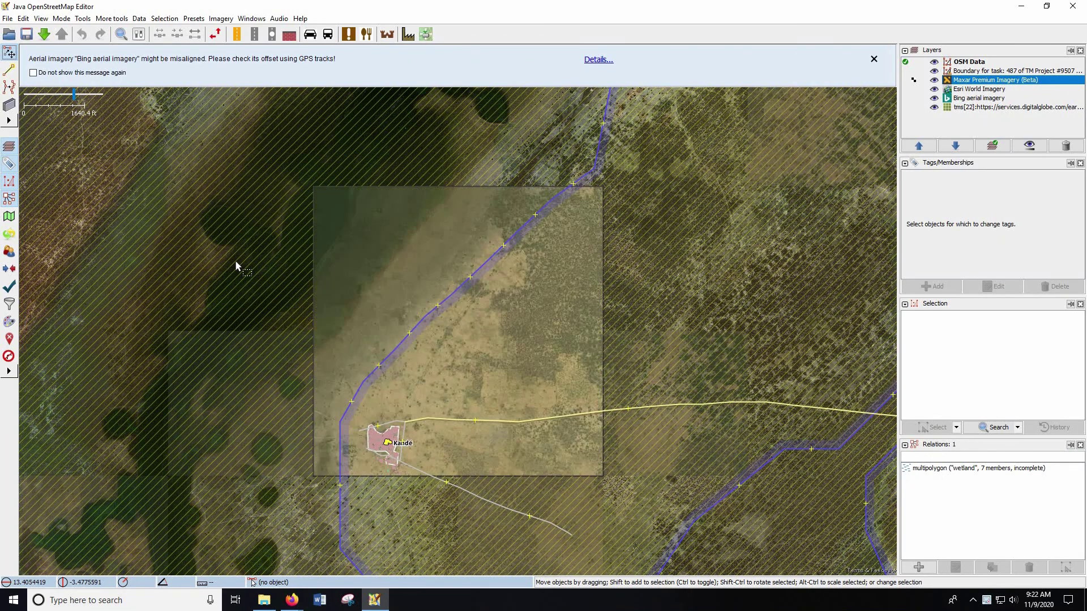
click(220, 20)
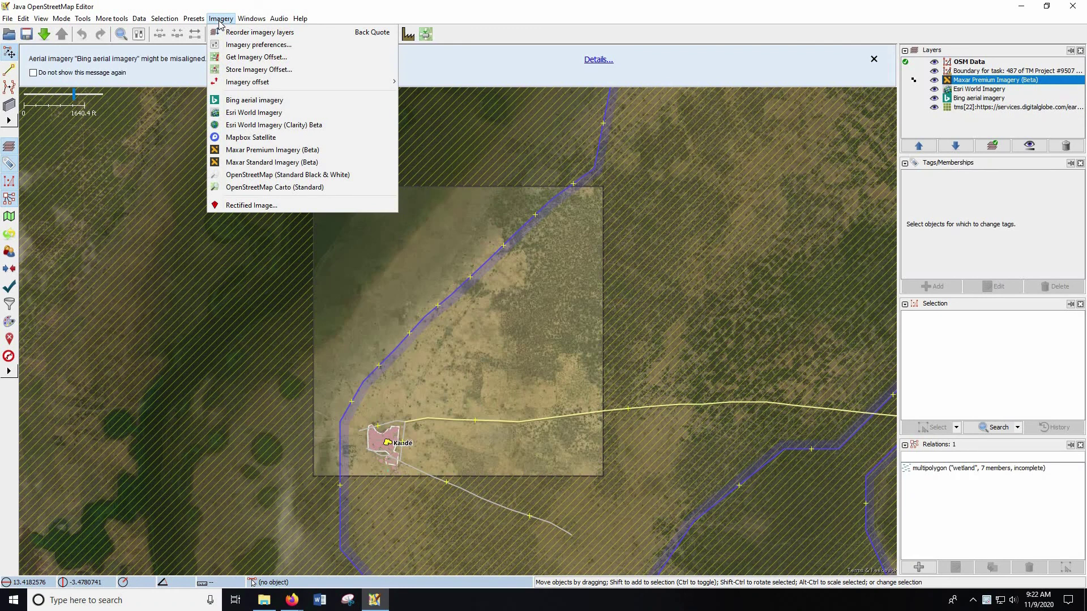
click(220, 20)
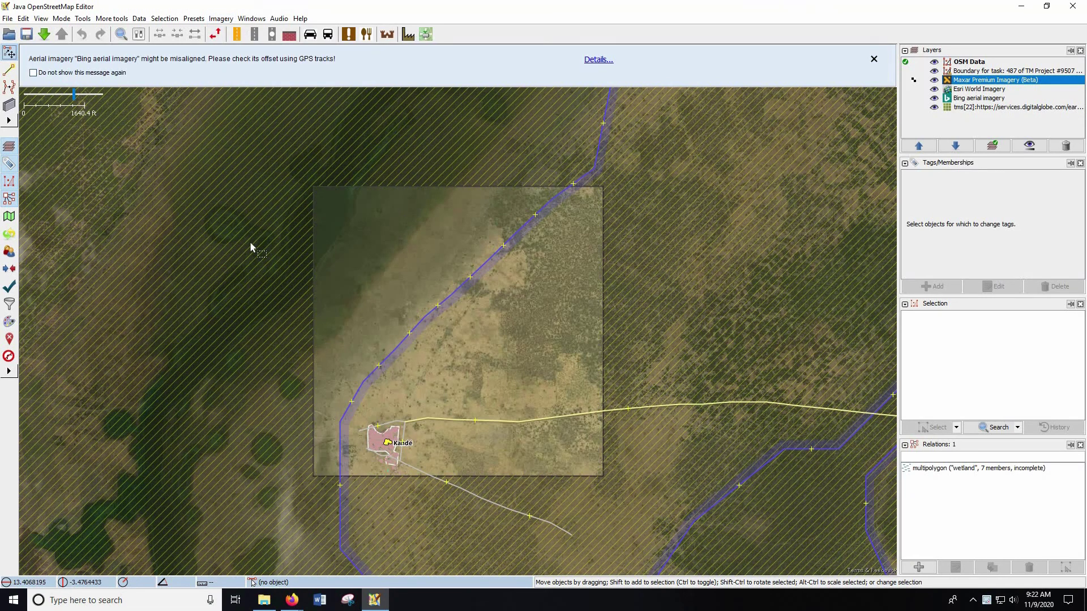